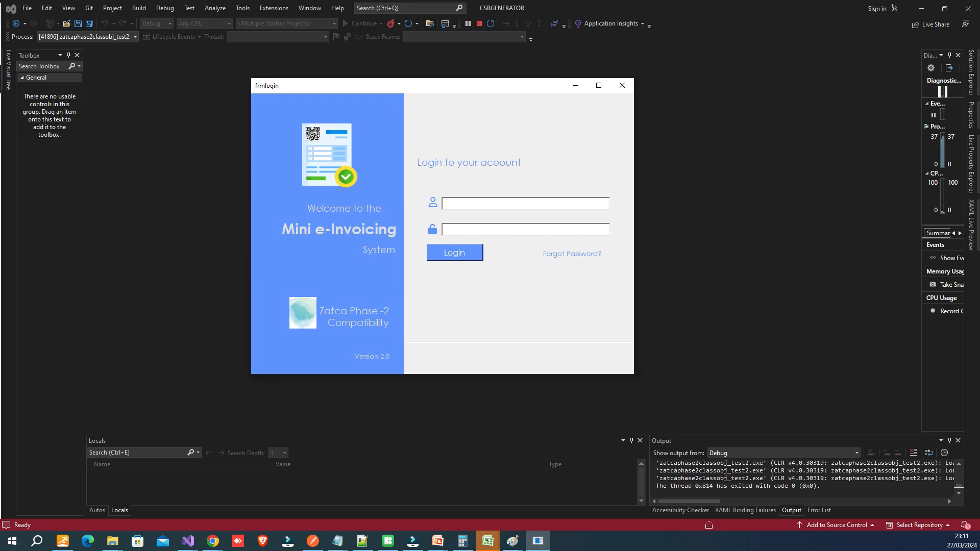
Log in and set up the certificate's CSR request with country SA and the Standard & Simplified invoice type
click(454, 253)
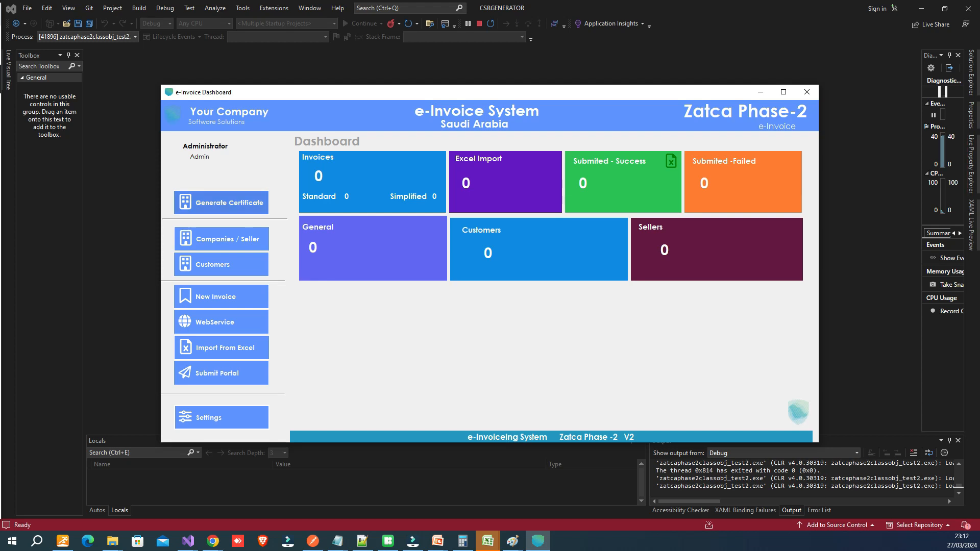
click(222, 202)
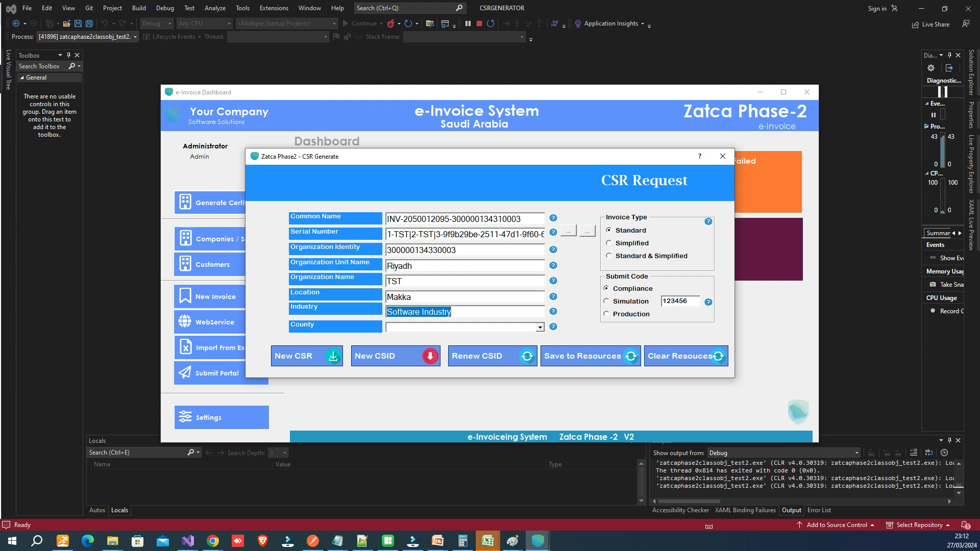
click(540, 327)
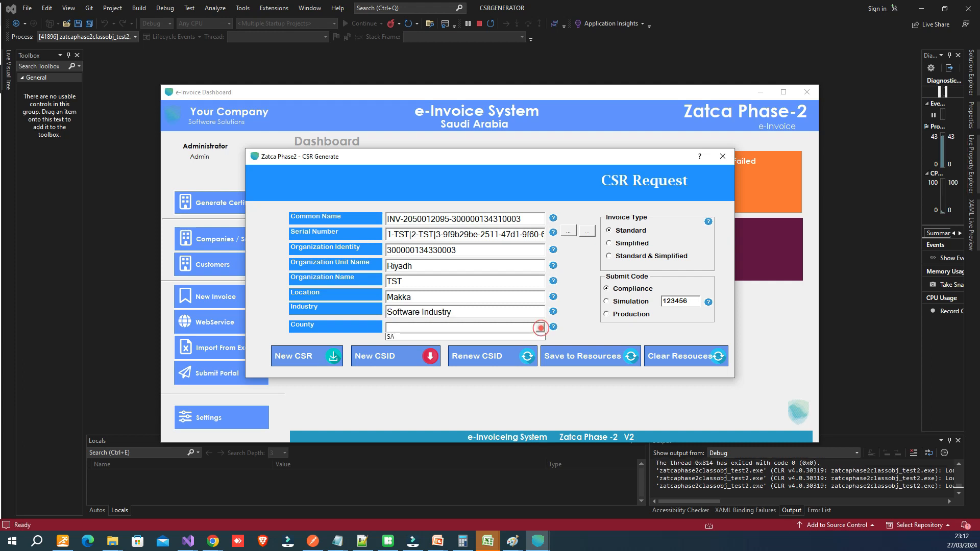
click(487, 337)
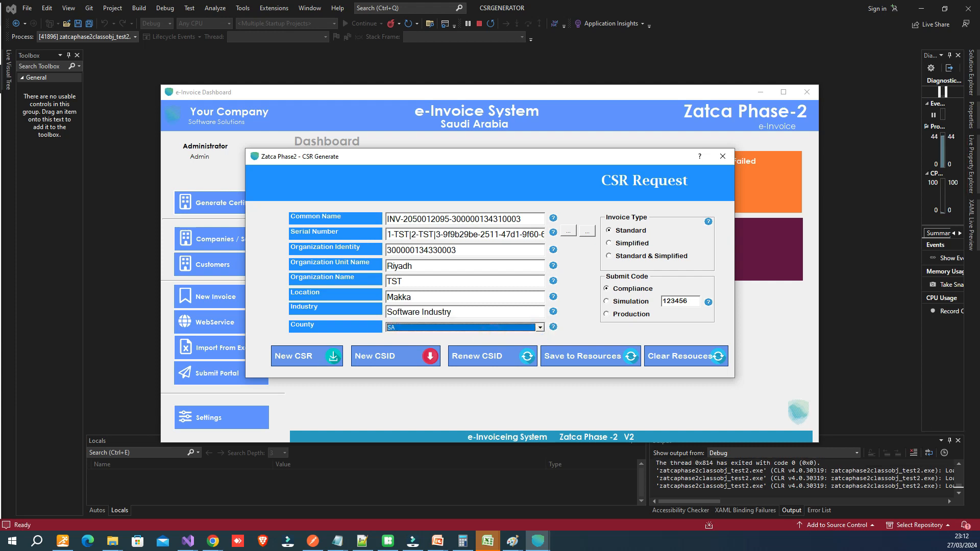
click(609, 255)
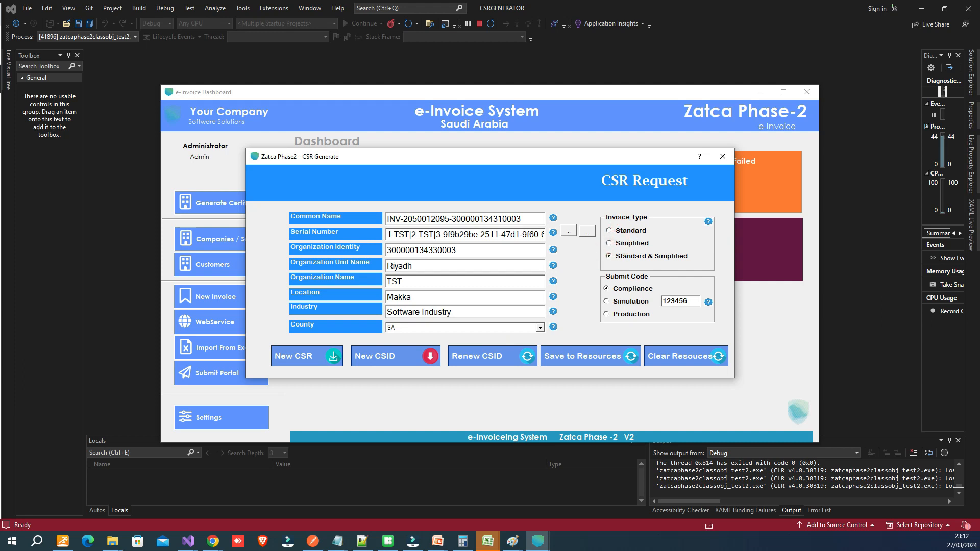
Generate a new CSR with the Compliance submit code, saving csr.csr and the private key in the cert folder
click(607, 301)
click(608, 314)
click(608, 289)
double_click(693, 301)
click(304, 357)
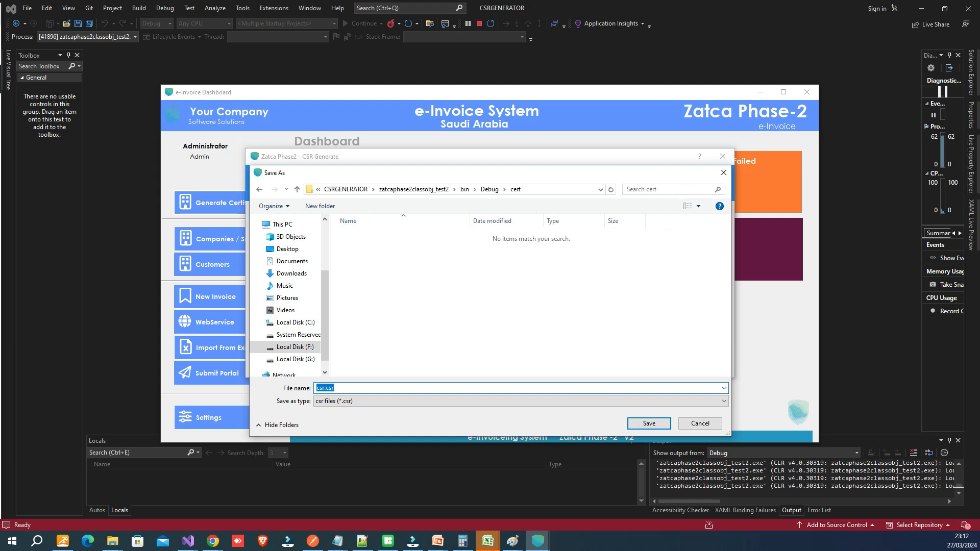
click(349, 387)
click(645, 422)
key(Return)
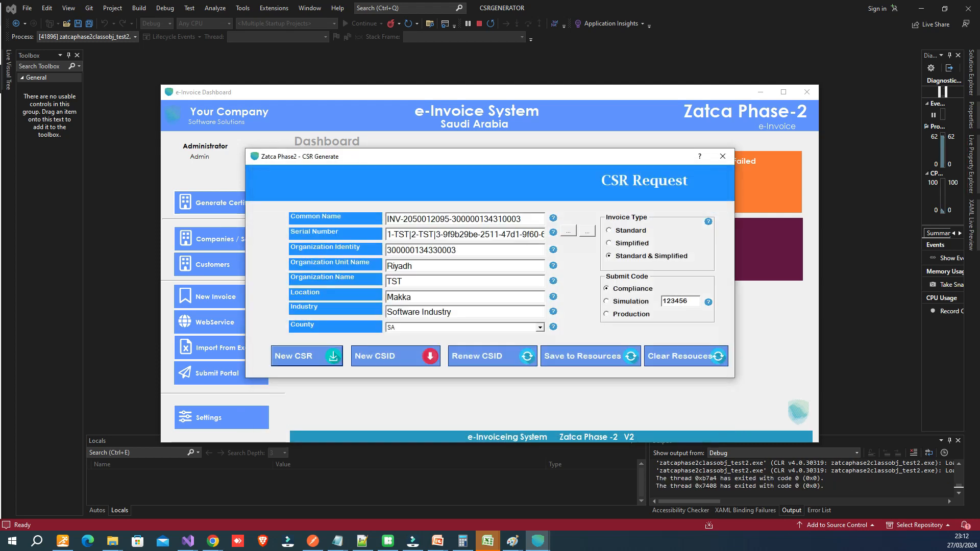
Request a new CSID, saving the certificate as cert.pem and the secret key as secret.txt, and close the CSR request
click(379, 357)
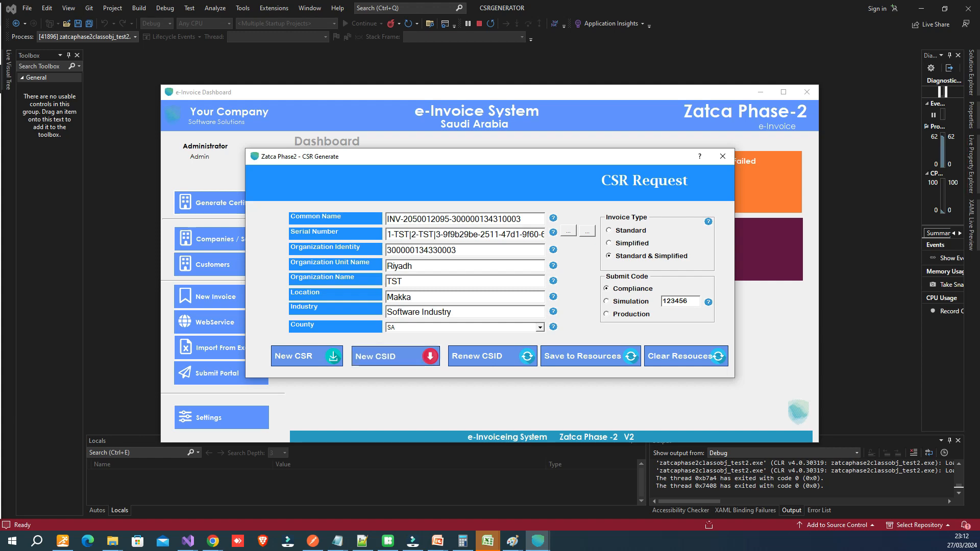
click(391, 357)
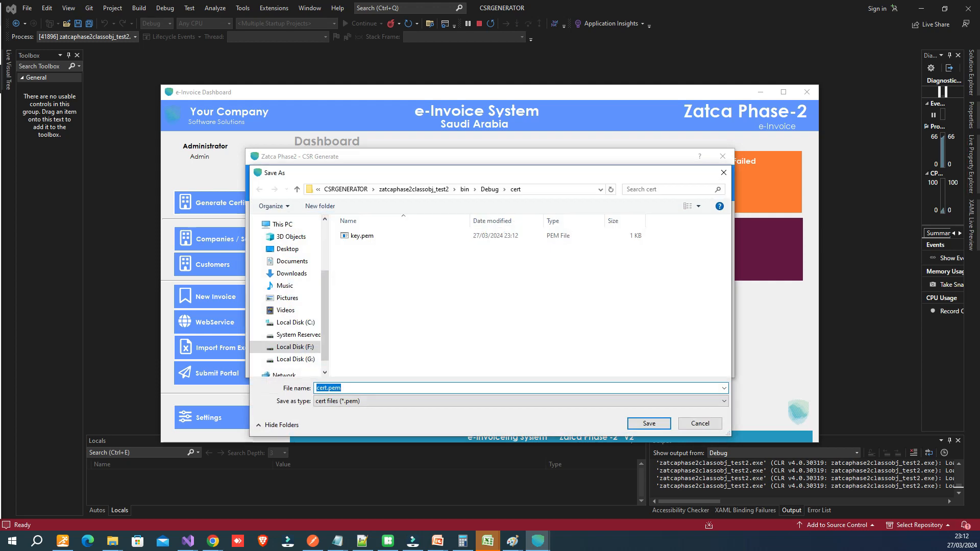
click(649, 424)
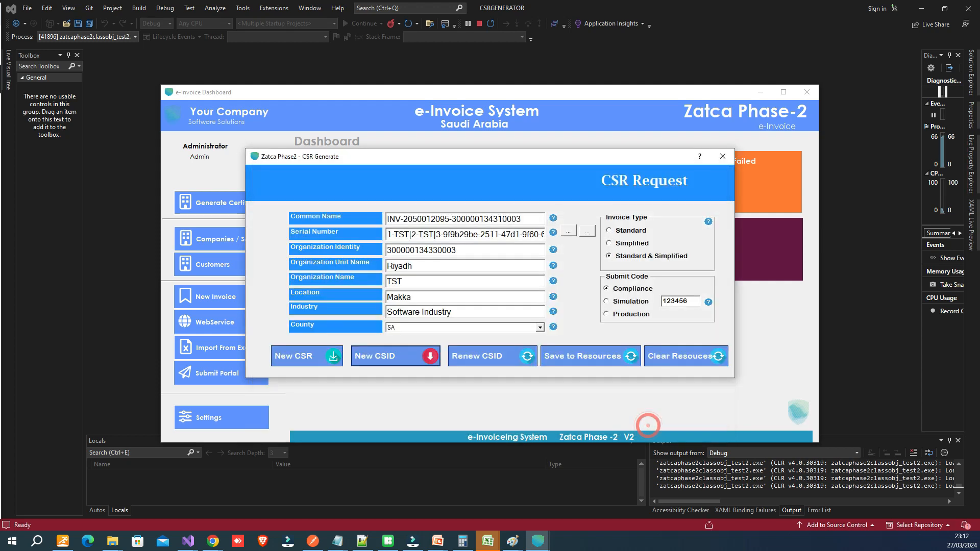
click(352, 389)
triple_click(374, 387)
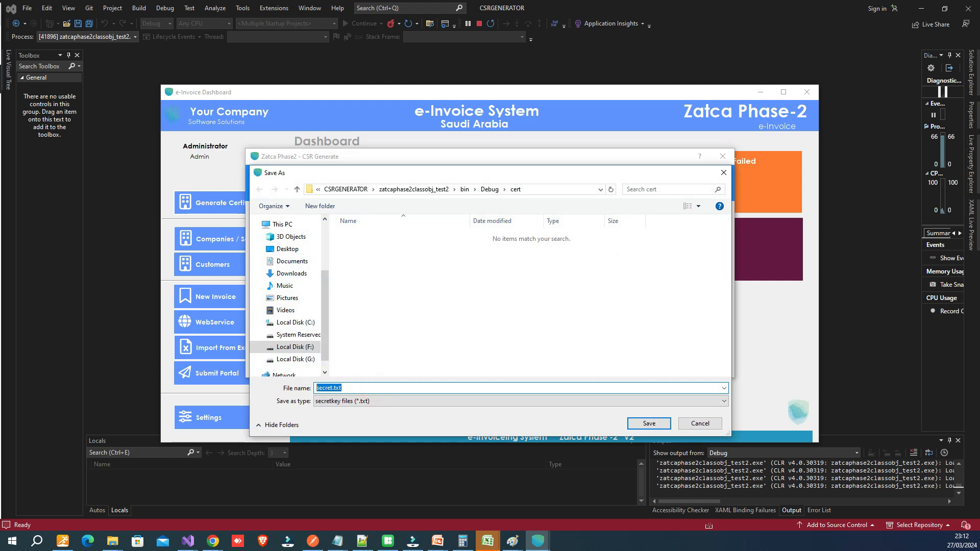
click(647, 423)
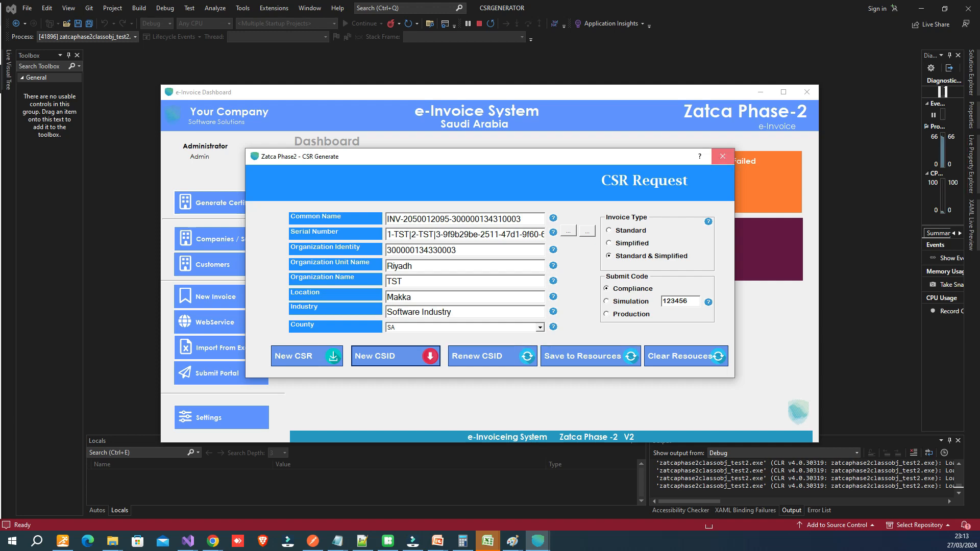
click(723, 156)
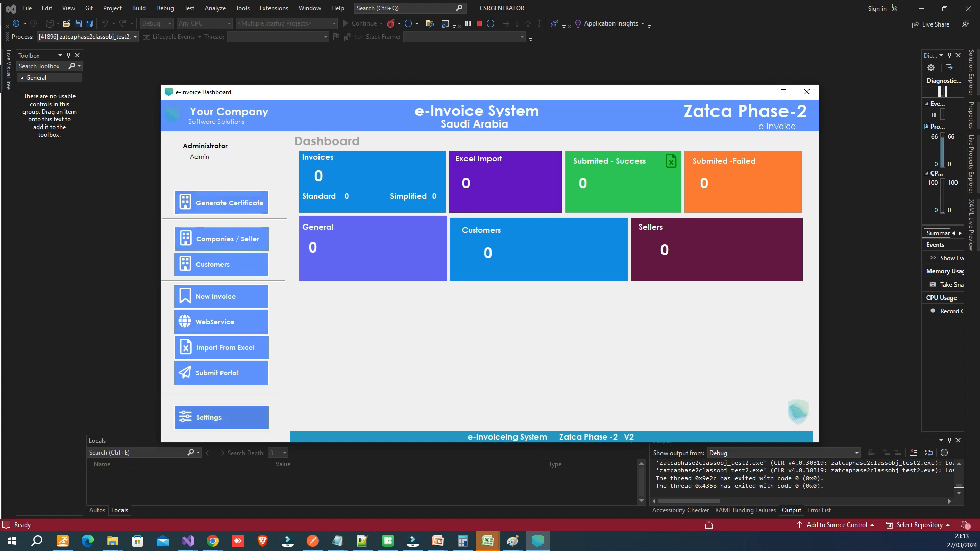
Review the CSR, private key, CSID and secret key file fields in the application settings
click(222, 417)
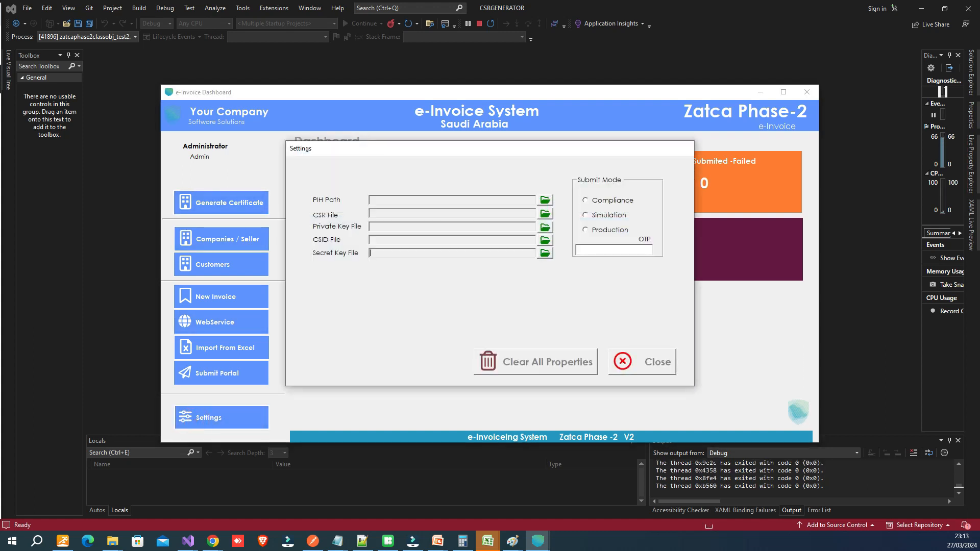
click(378, 213)
click(376, 226)
click(381, 241)
click(379, 254)
click(635, 362)
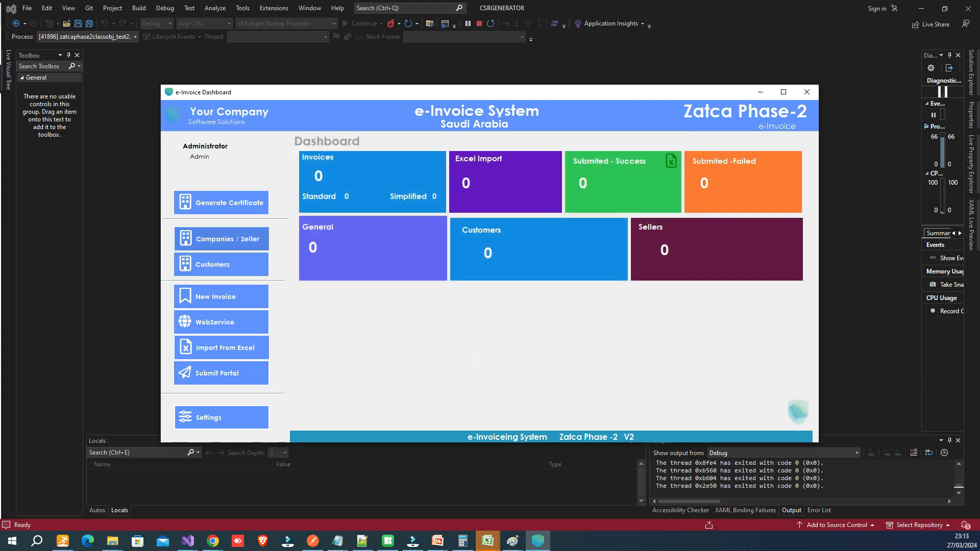
Add a seller using the built-in sample data in the Seller Information form
click(213, 239)
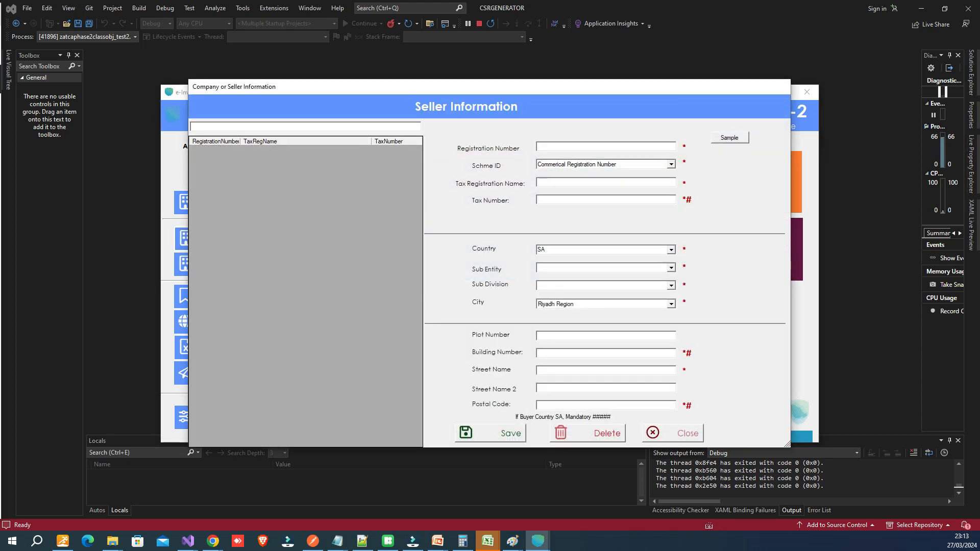
click(296, 127)
click(552, 147)
click(730, 138)
click(679, 433)
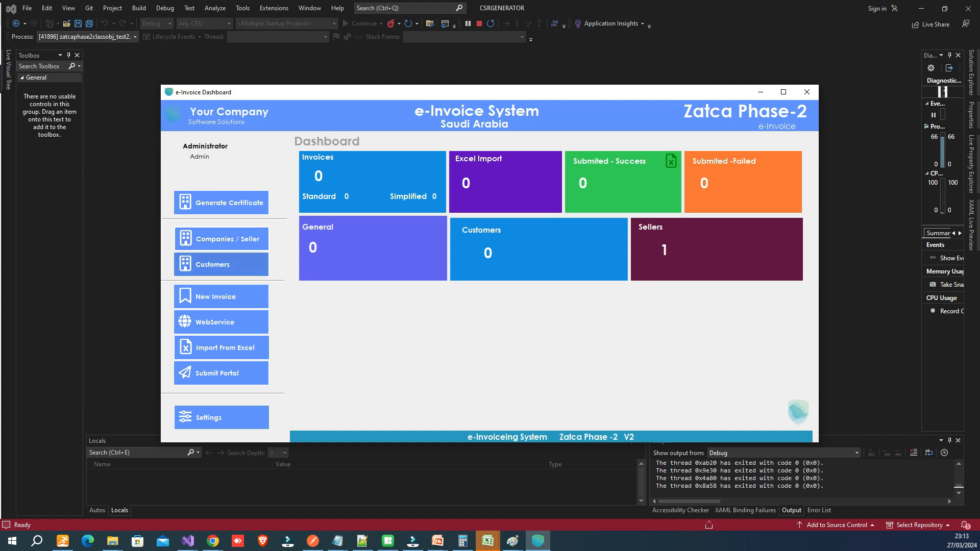
Add a customer using the built-in sample data in the Customer Information form
click(222, 264)
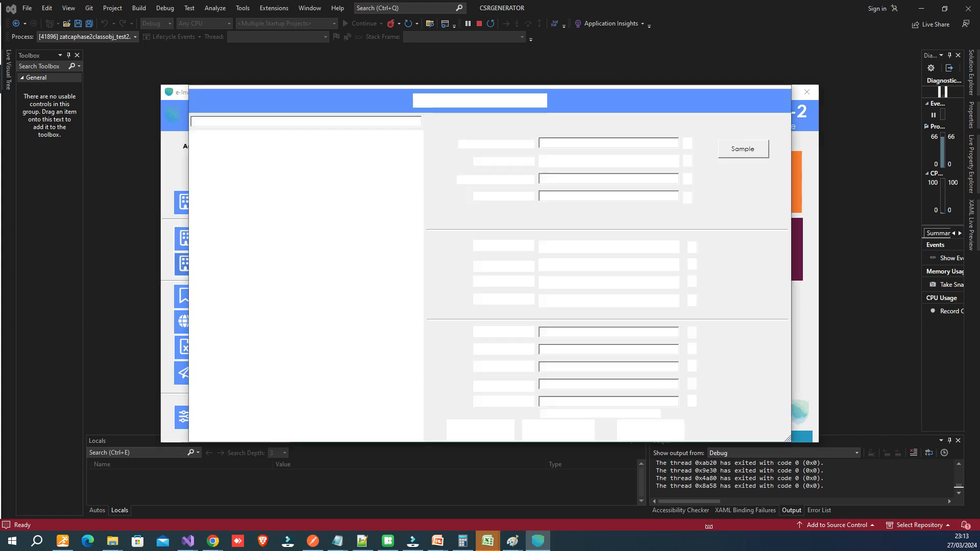
click(569, 143)
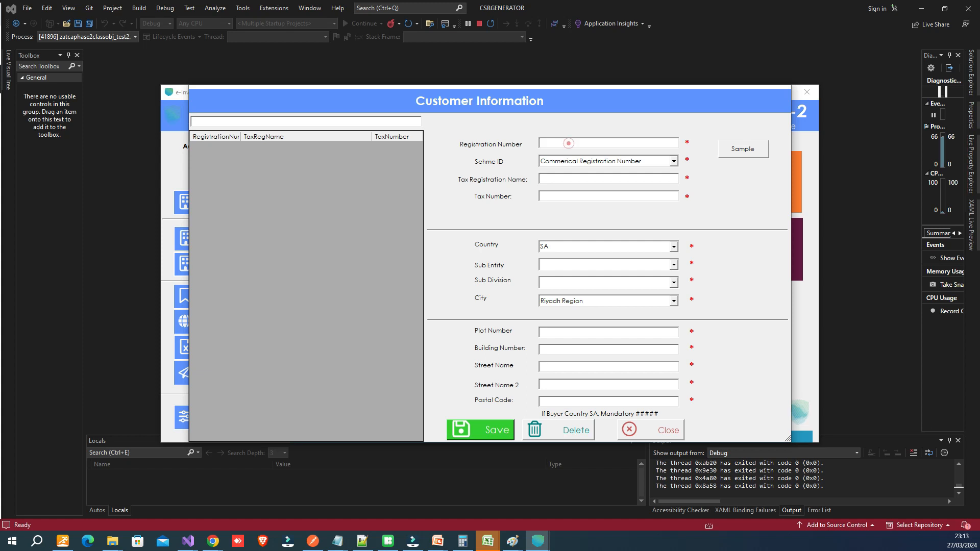
click(411, 100)
click(558, 178)
click(555, 195)
click(743, 149)
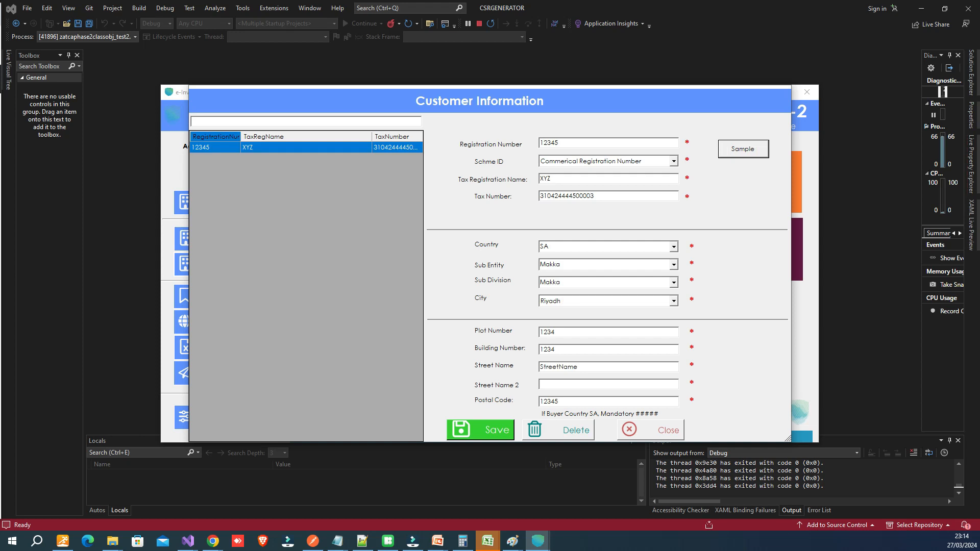
click(658, 432)
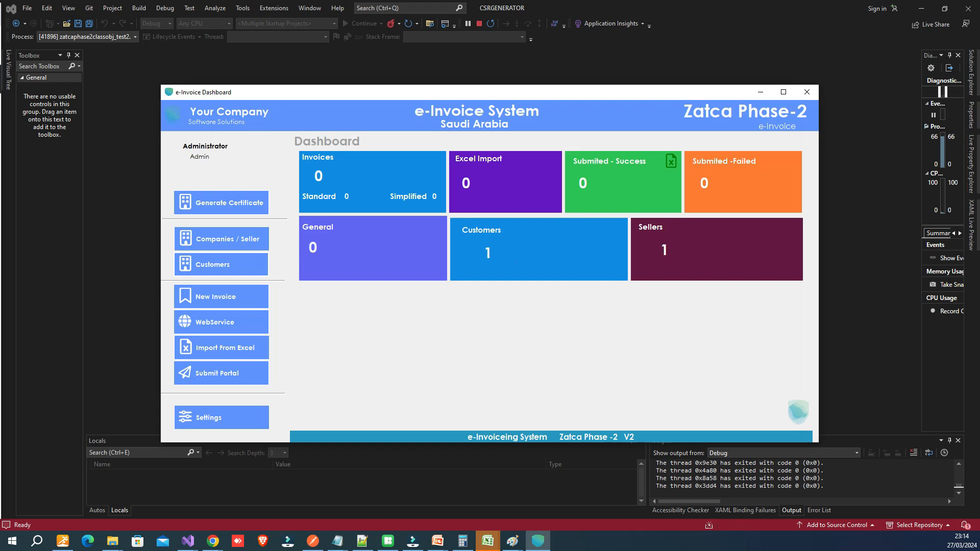
click(670, 239)
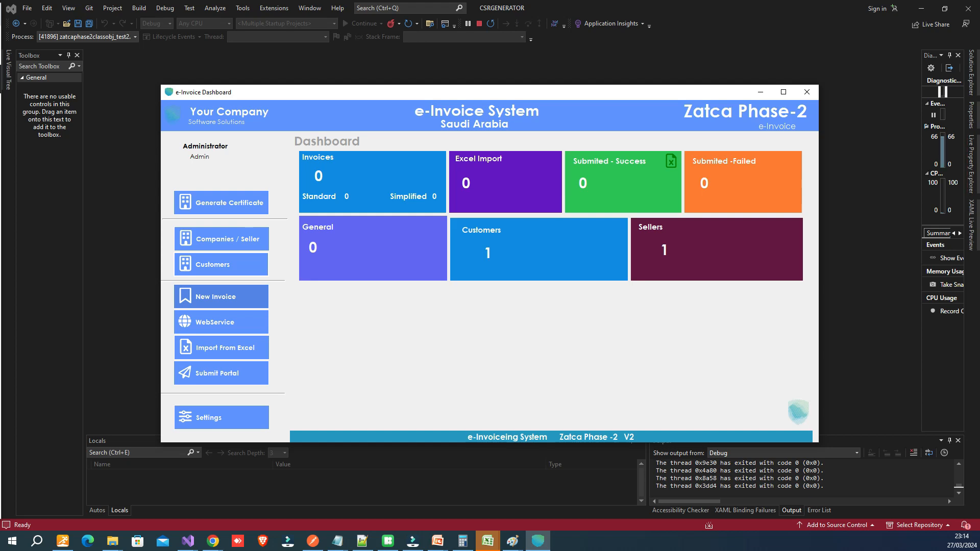
Start a new invoice from seller ABC to buyer XYZ with the invoice ID INV-01
click(218, 297)
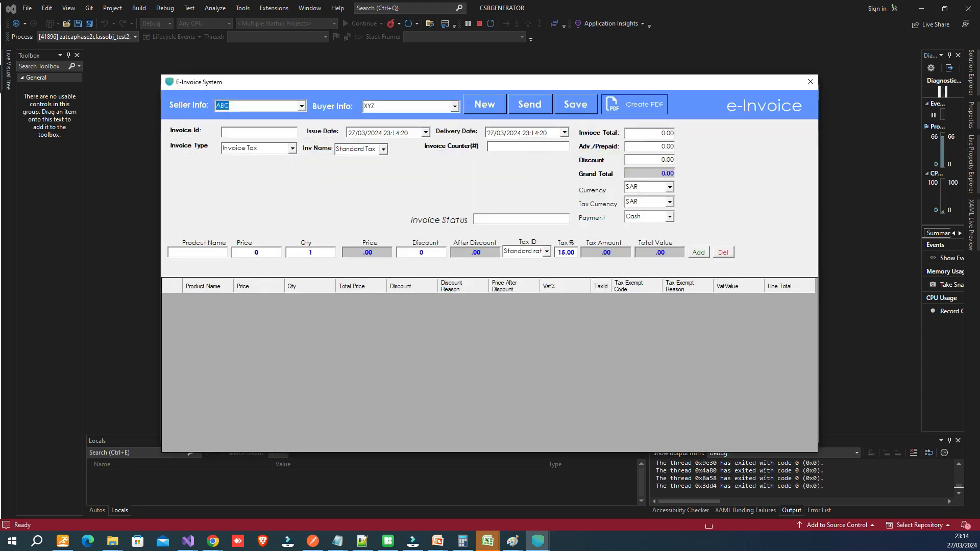
click(302, 107)
click(301, 106)
click(454, 106)
click(454, 107)
click(238, 132)
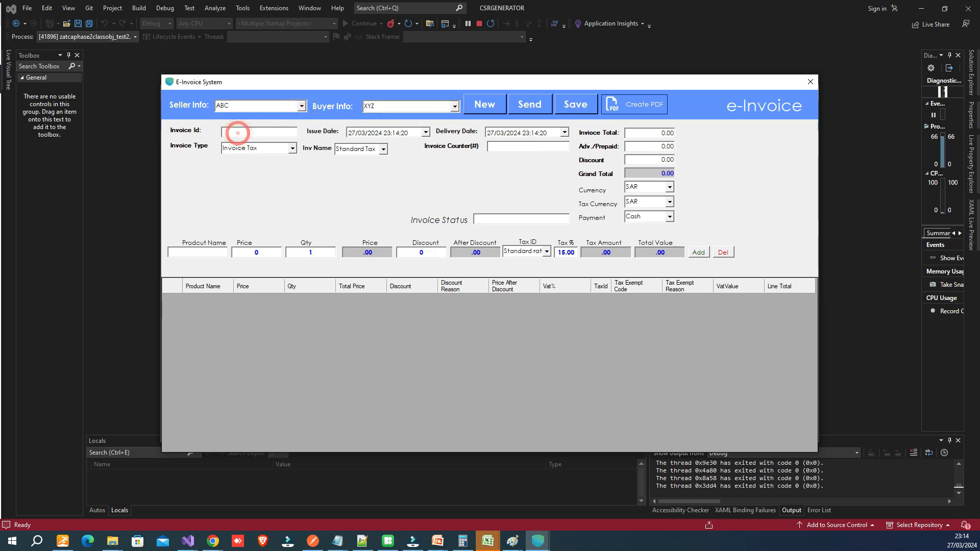
text(INV-01)
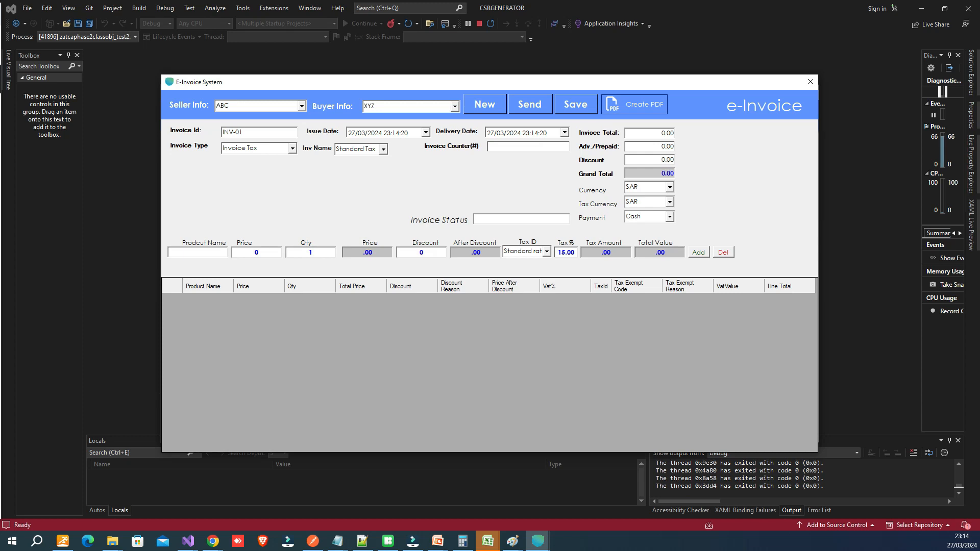
Keep the invoice type as Invoice Tax and the name as Standard Tax, and set the invoice counter to 1
click(293, 148)
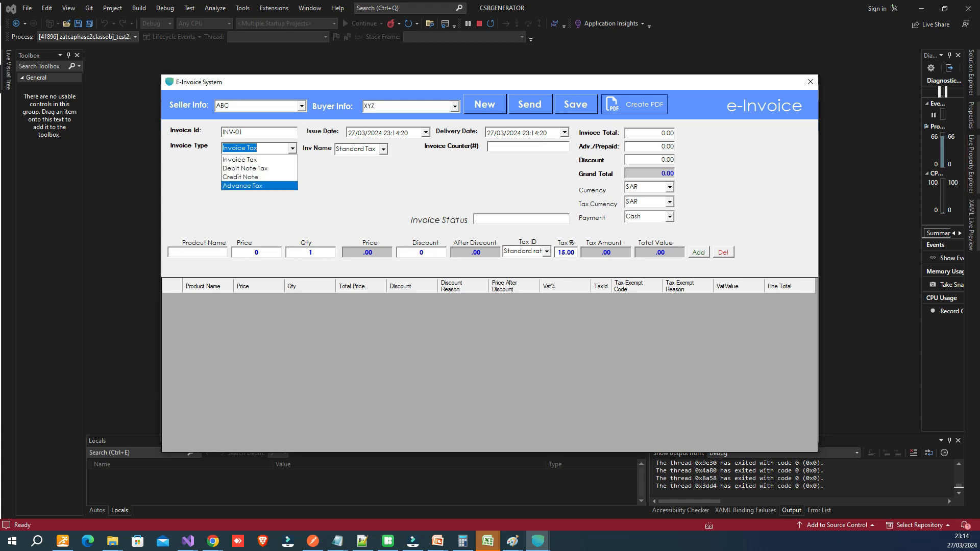
click(383, 149)
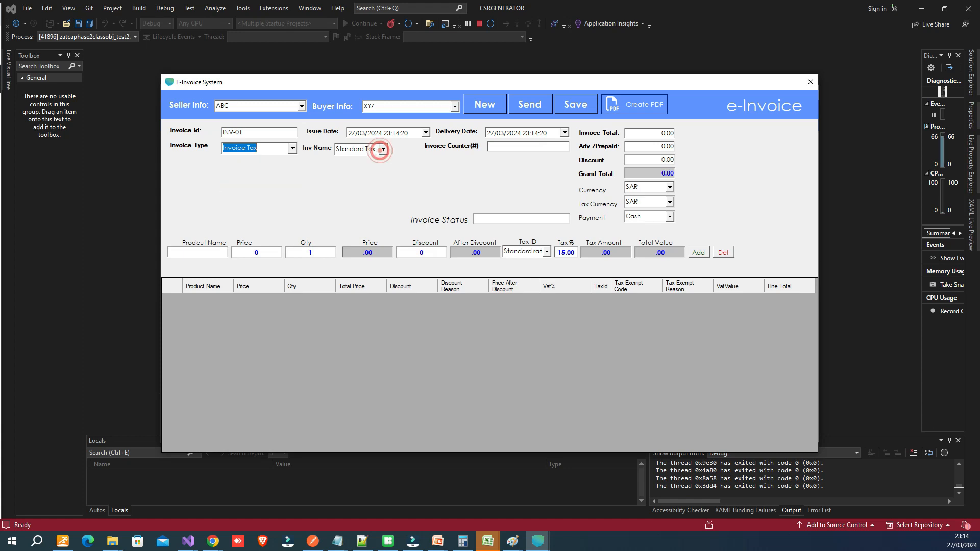
click(383, 148)
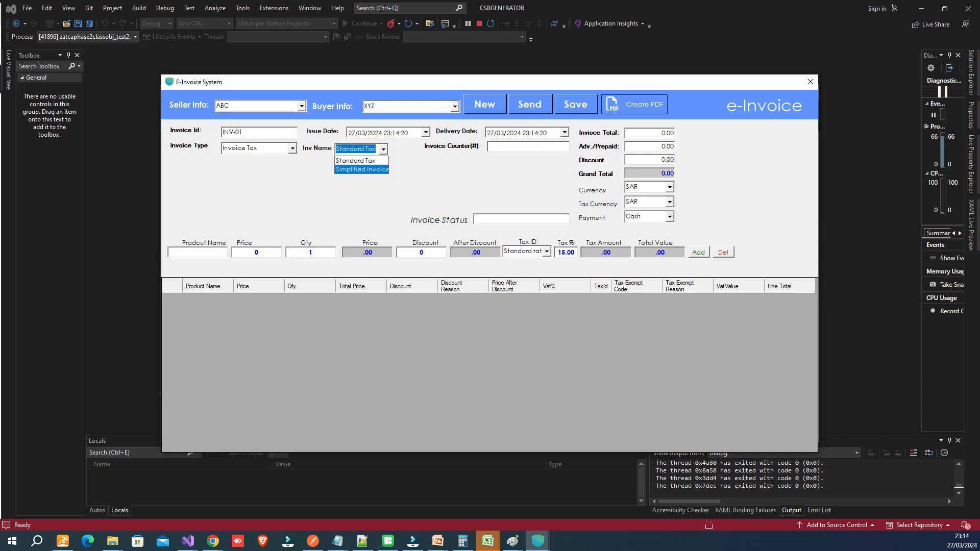
click(411, 166)
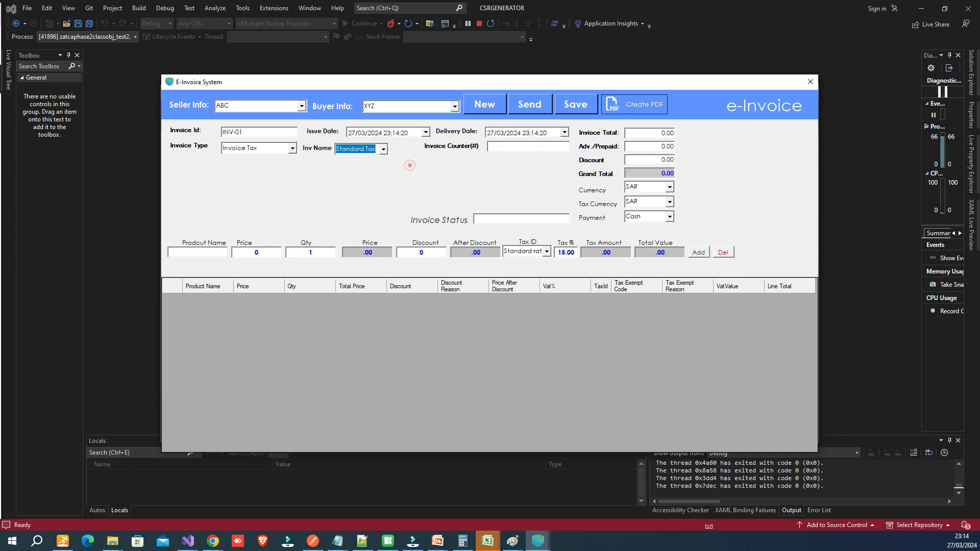
click(505, 149)
text(1)
Add the product line Item1 with a price of 100 and a quantity of 1 to the invoice
click(196, 253)
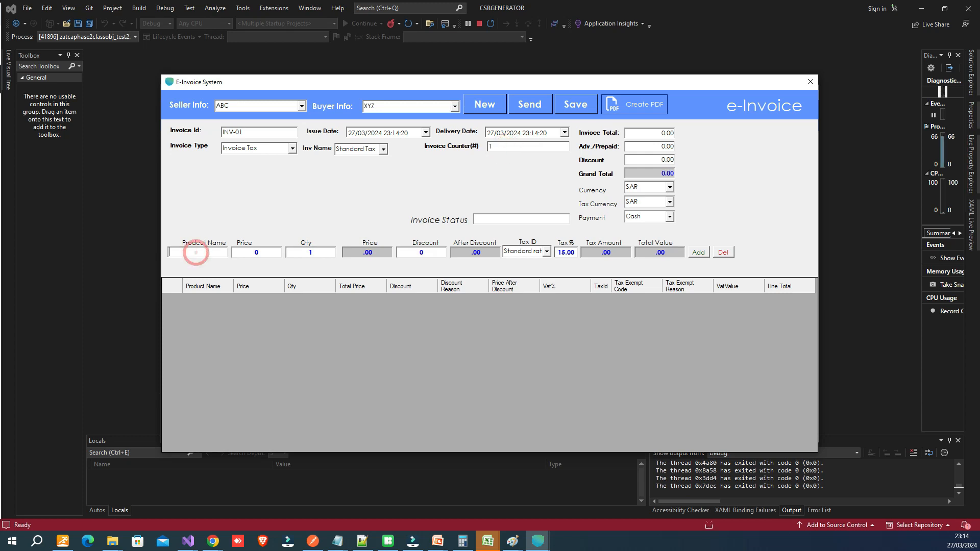
text(Item1)
key(Tab)
text(100)
key(Tab)
key(Tab)
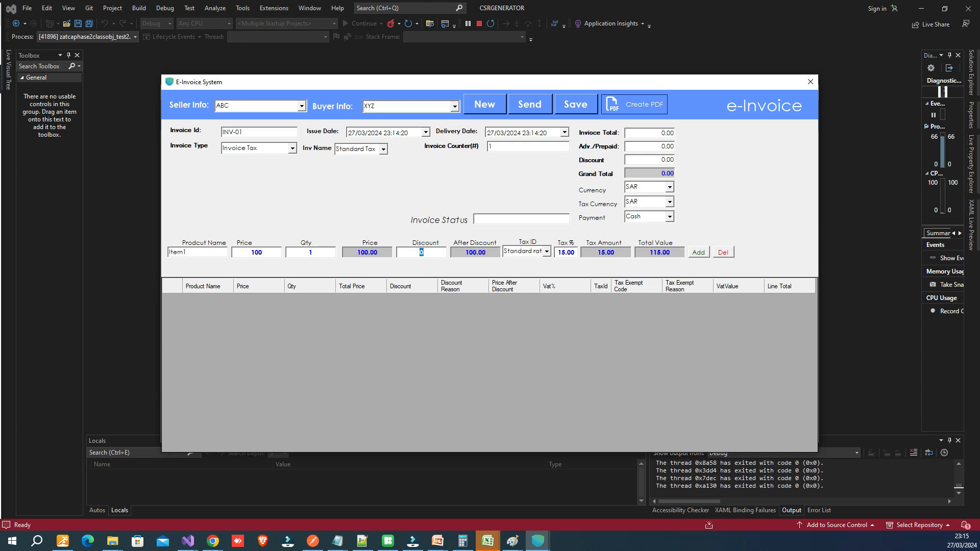
click(699, 252)
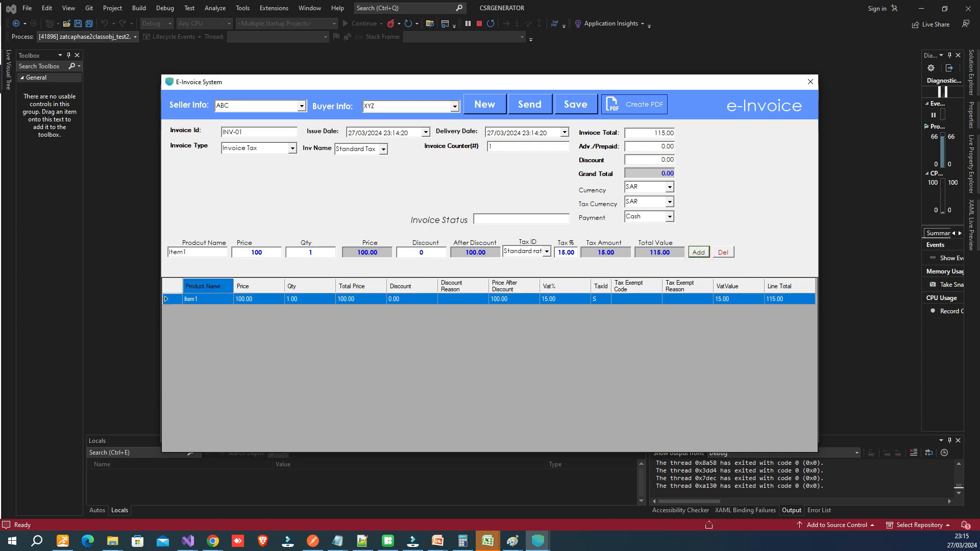
Enter a second product line named Item2 with a price of 120 and a quantity of 2
double_click(203, 254)
text(Item)
text(2)
key(BackSpace)
key(BackSpace)
text(20)
key(Tab)
text(2)
key(Tab)
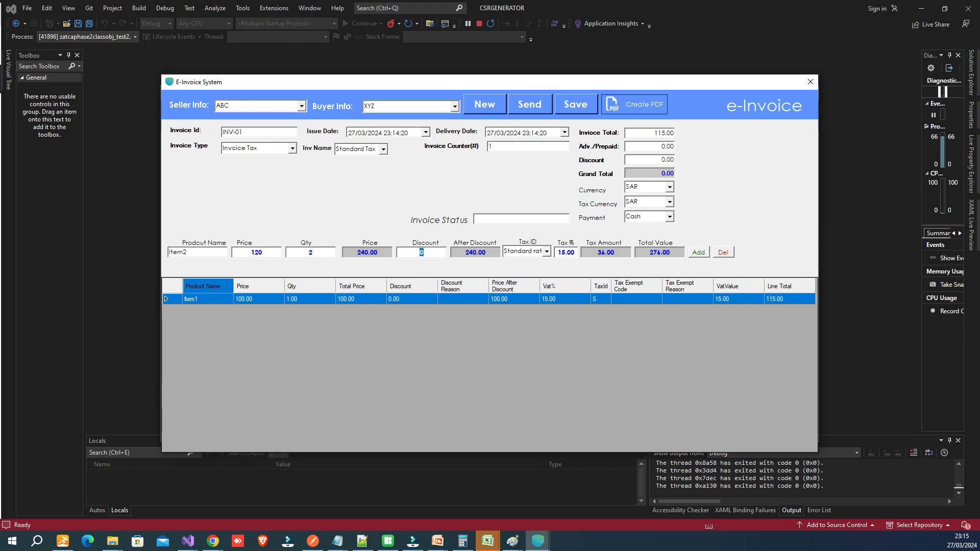
Try a discount of 5 with its discount reason on Item2, and reset the discount to 0
text(5)
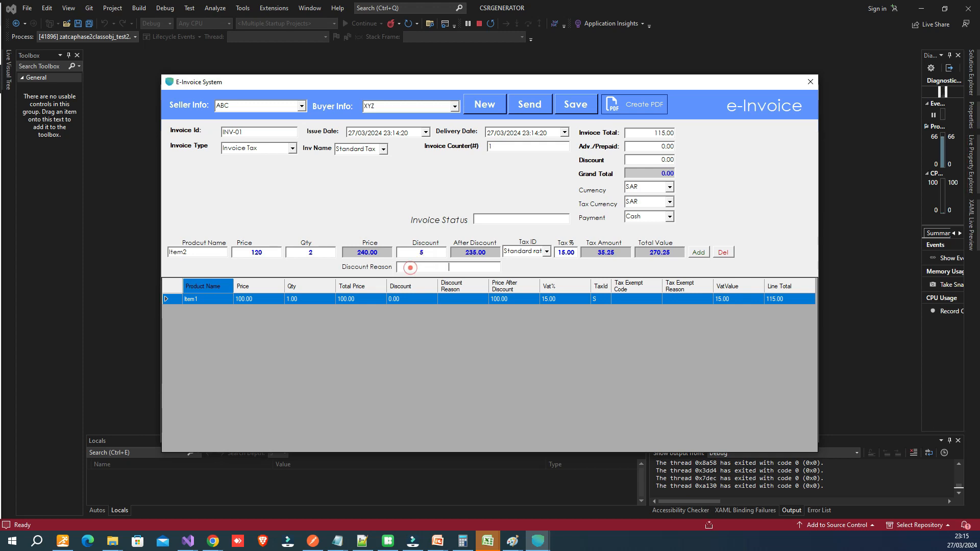
click(483, 268)
click(404, 268)
click(431, 254)
text(0)
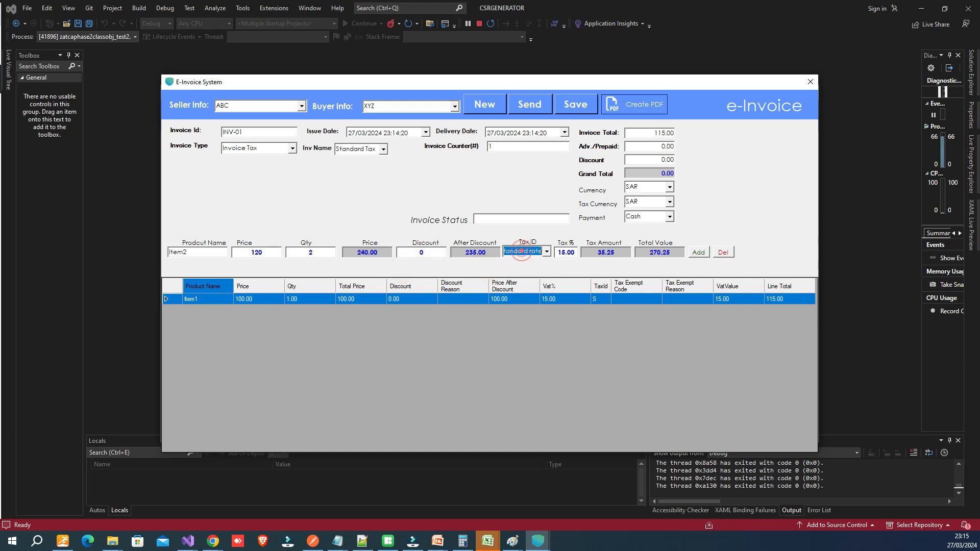
Try the Exempt from Tax category with the Article 29 financial services code and the Zero rated goods category on Item2
click(536, 252)
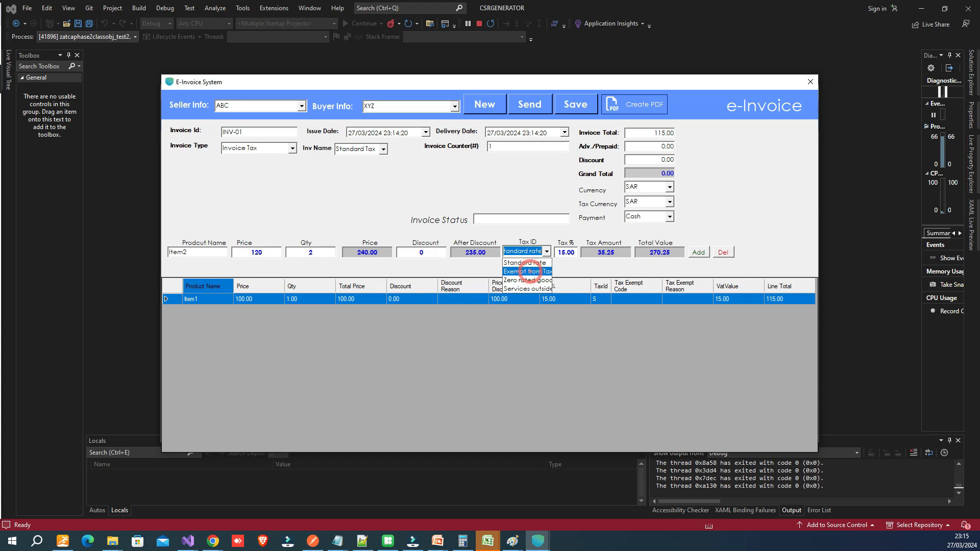
click(527, 271)
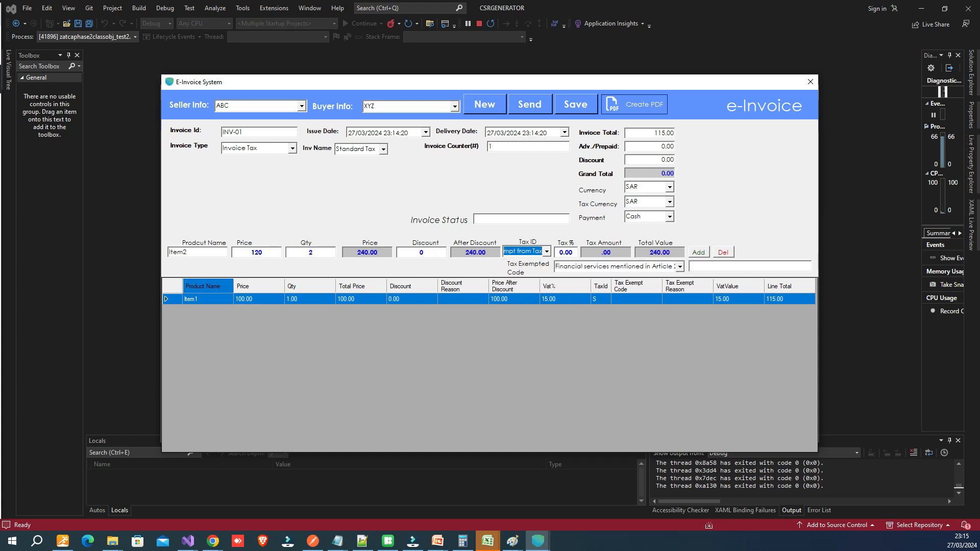
click(680, 267)
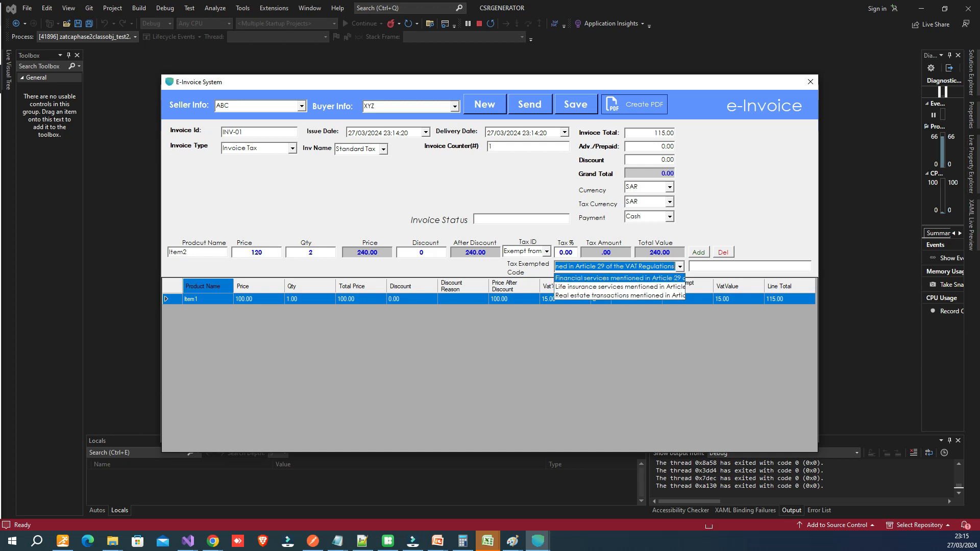
click(618, 278)
click(547, 251)
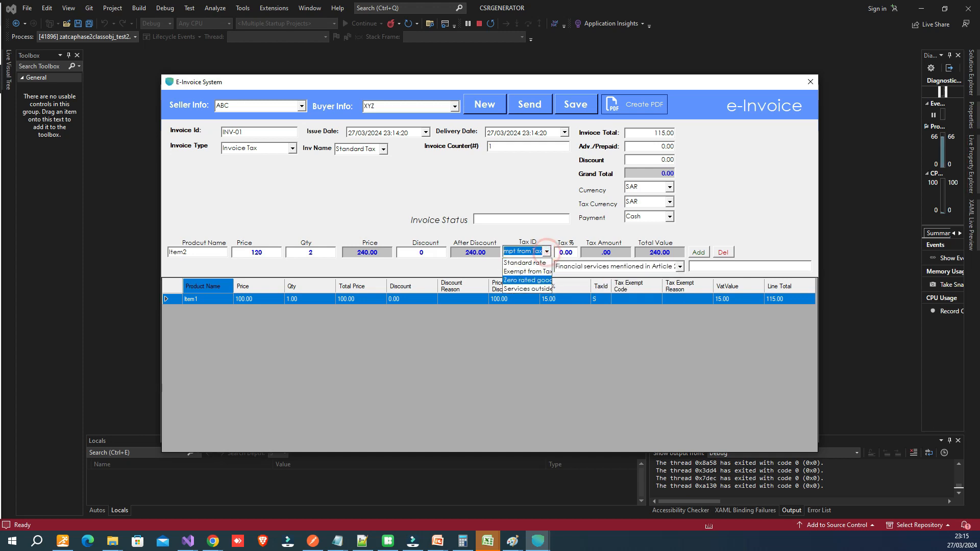
click(528, 280)
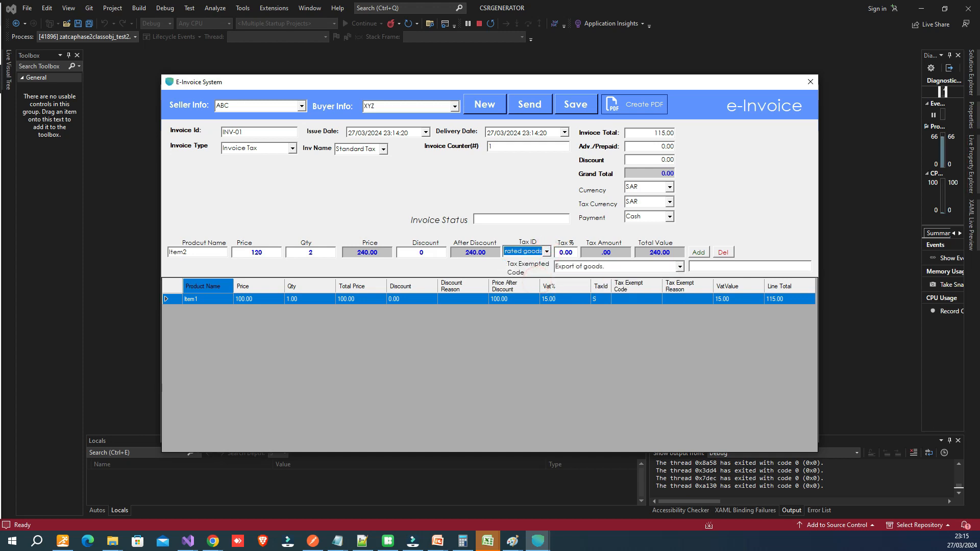
click(680, 267)
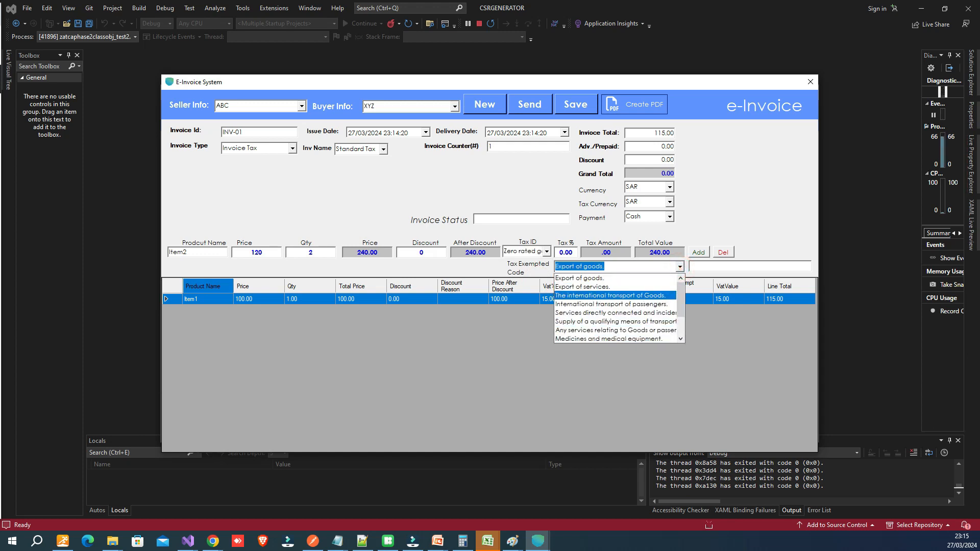
Set Item2's tax category to Standard rate and add the line to the invoice
click(545, 251)
click(546, 252)
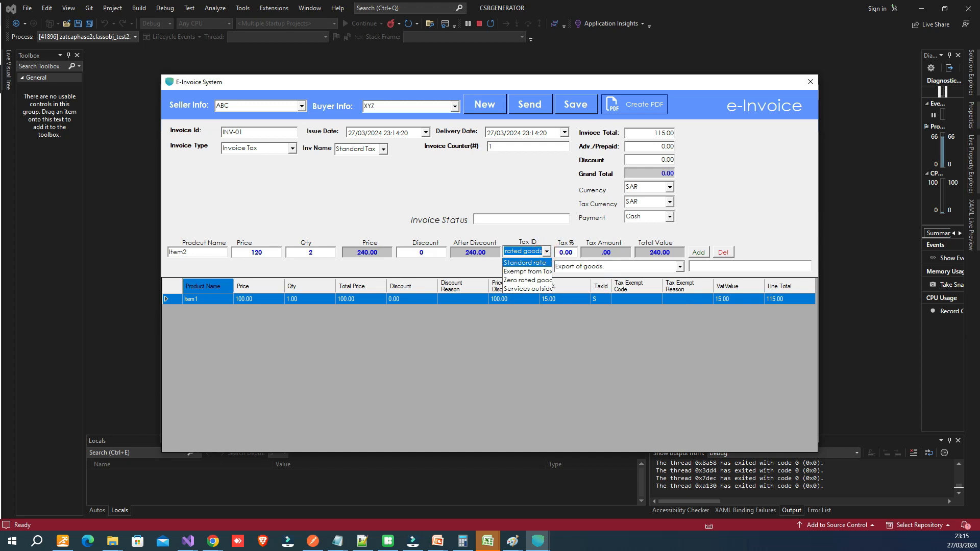
click(531, 263)
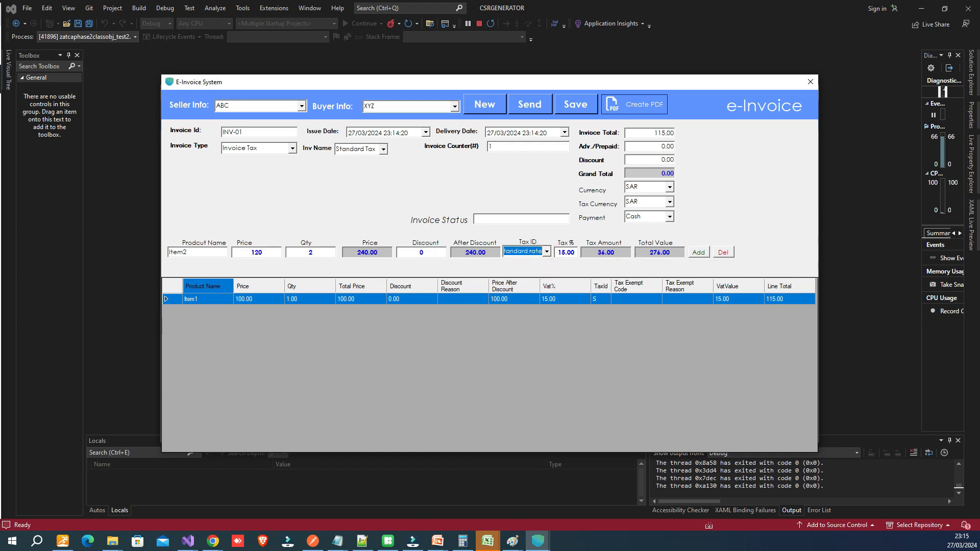
click(698, 252)
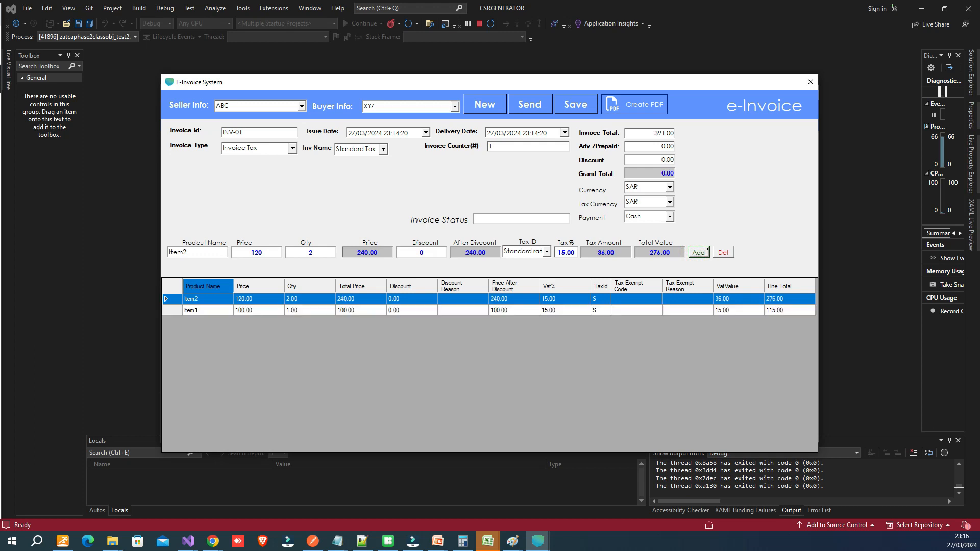
Try the Debit Note Tax and Credit Note invoice types, and return the type to Invoice Tax
click(292, 148)
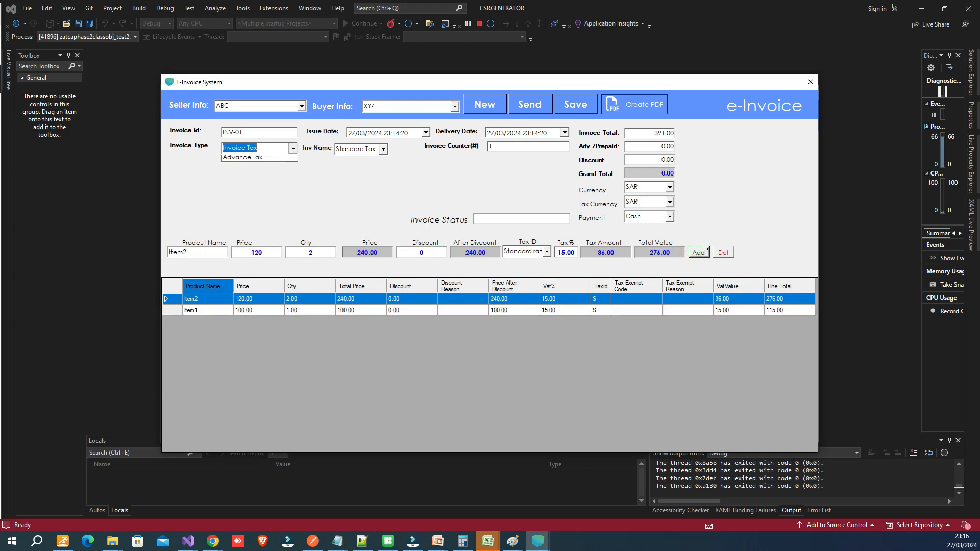
click(265, 169)
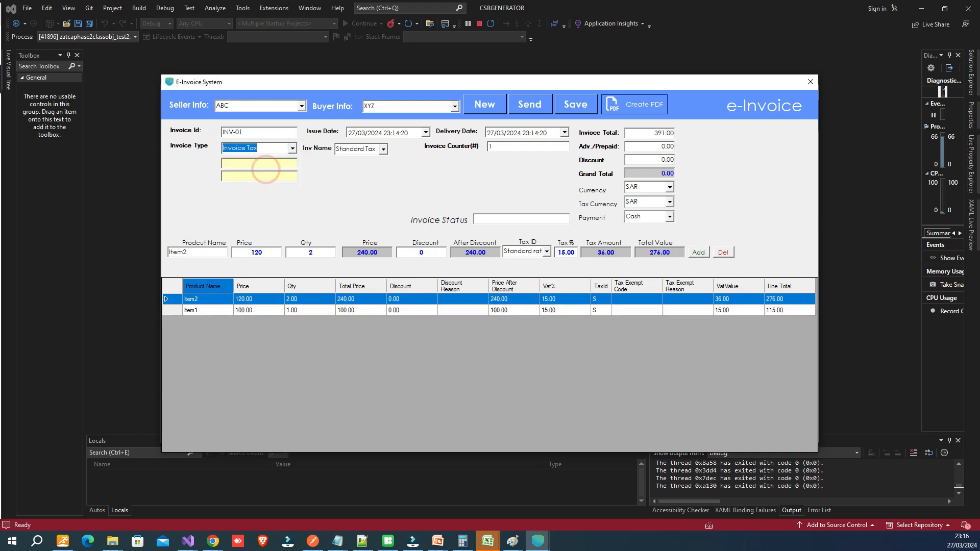
click(236, 162)
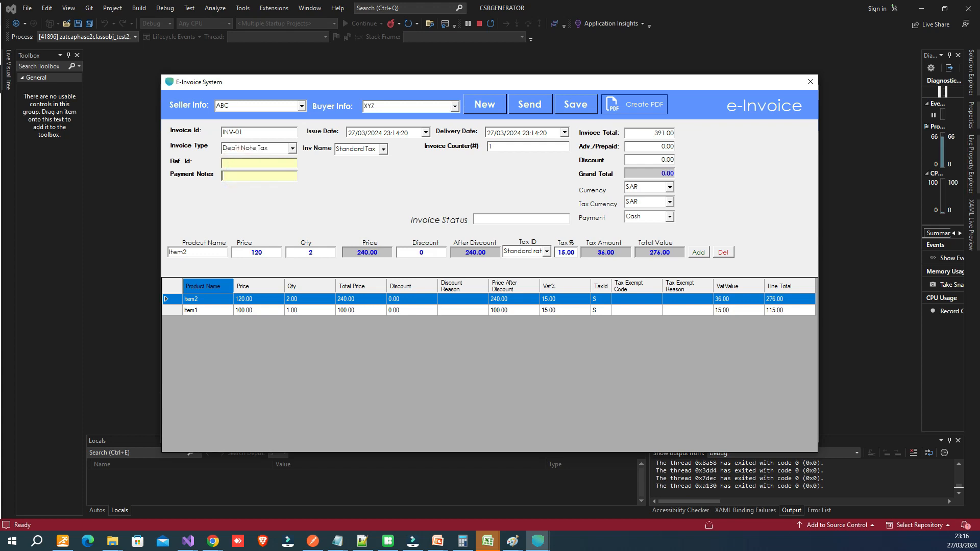
click(292, 148)
click(292, 148)
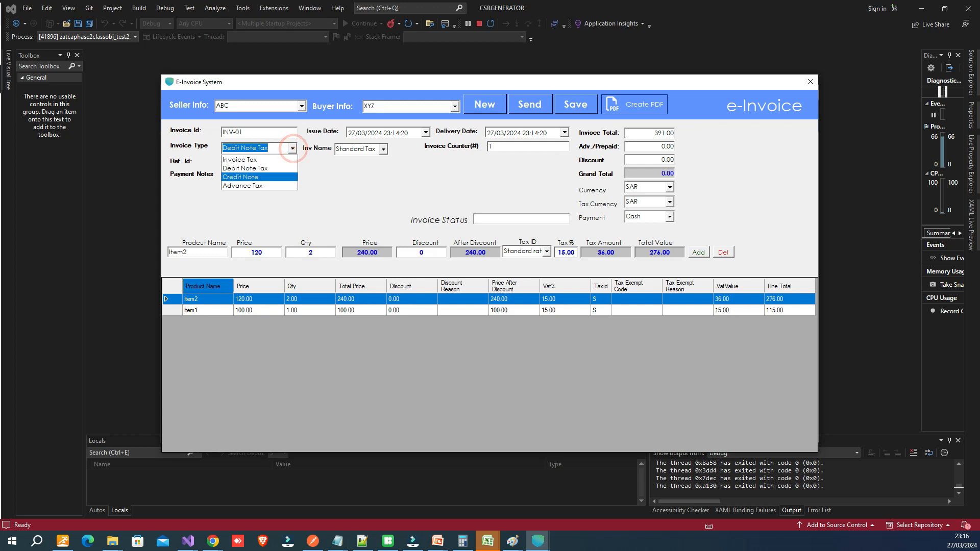
click(253, 177)
click(292, 149)
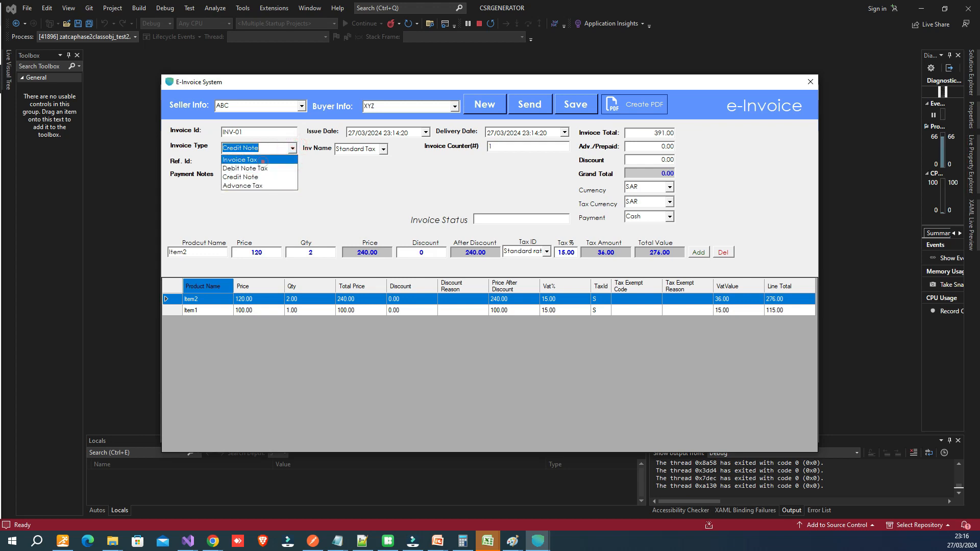
click(263, 160)
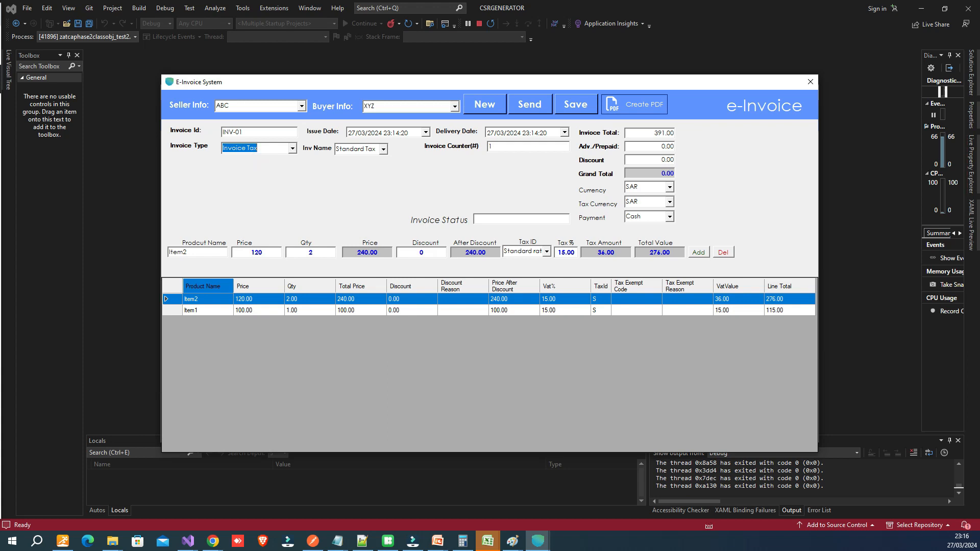
Examine the available payment methods, tax currencies and invoice currencies, and the calendars for the delivery and issue dates
click(669, 216)
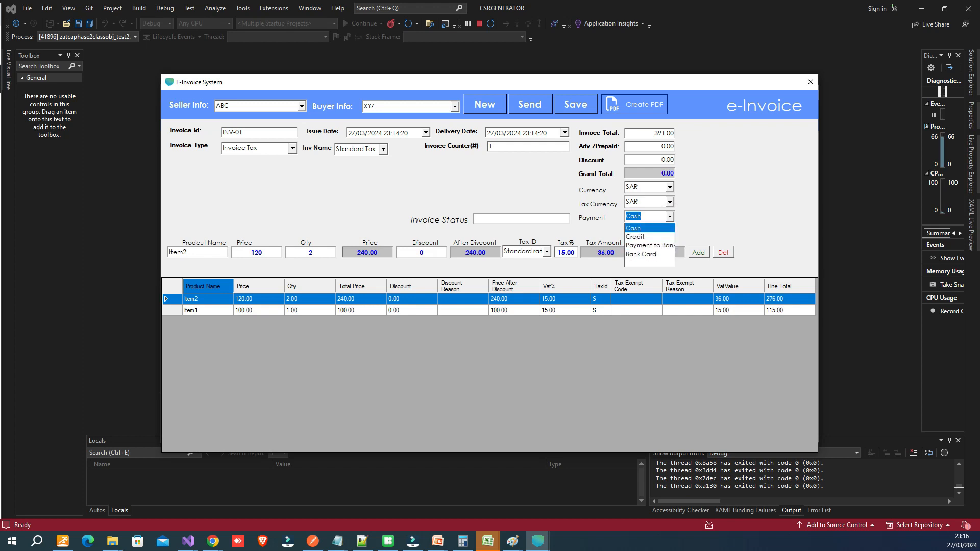
click(670, 203)
click(670, 202)
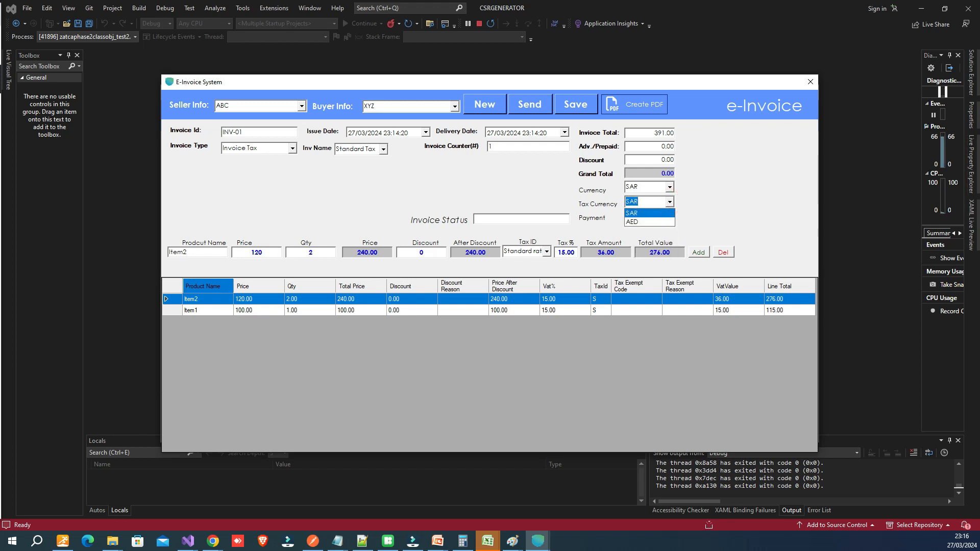
click(671, 188)
click(670, 187)
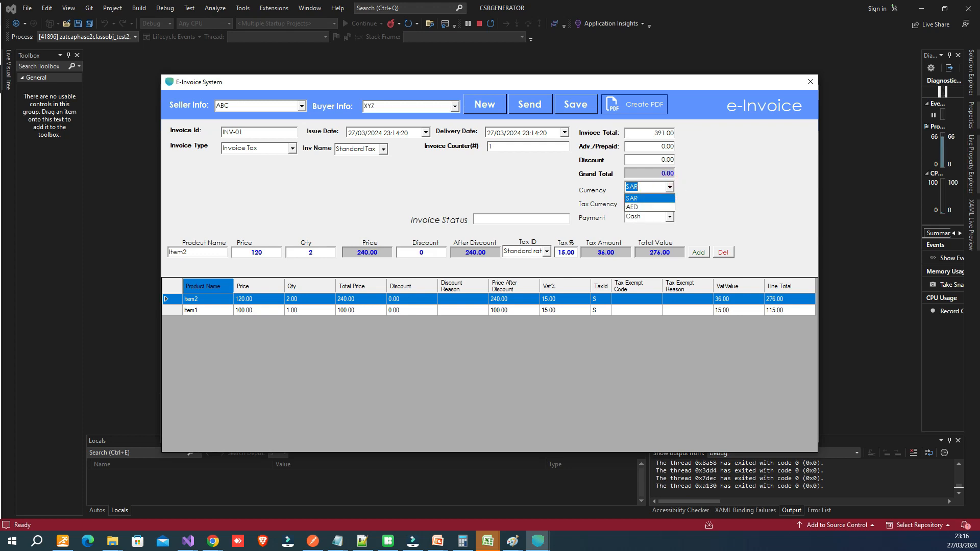
click(494, 176)
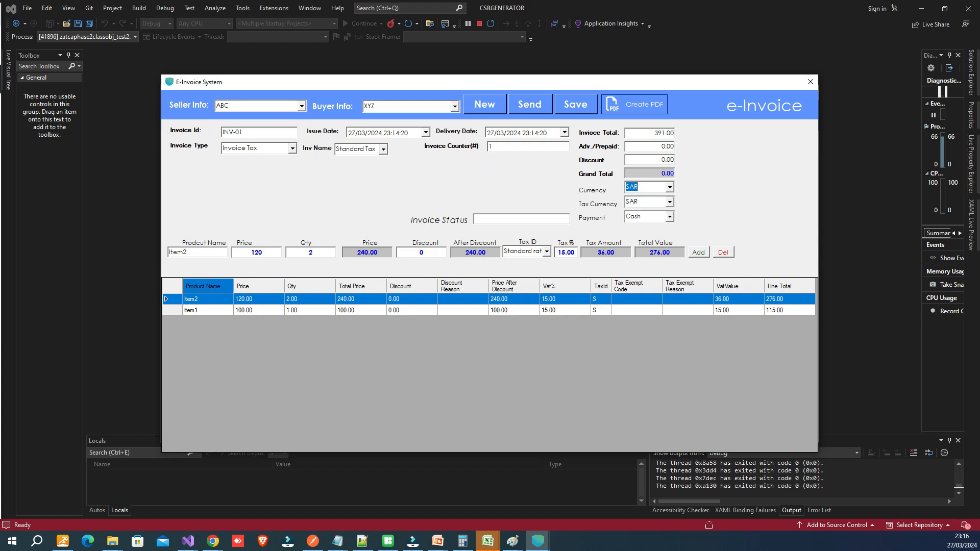
click(565, 133)
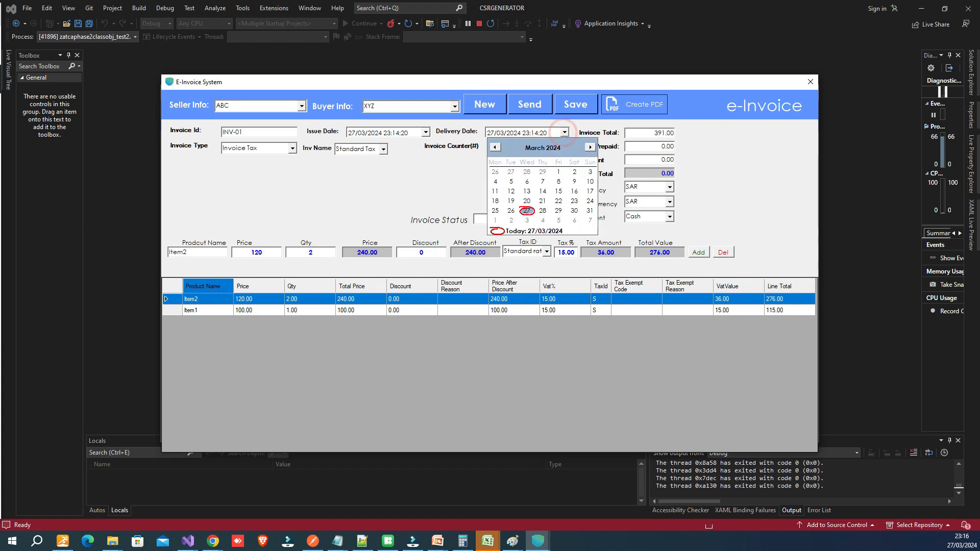
click(564, 132)
click(426, 132)
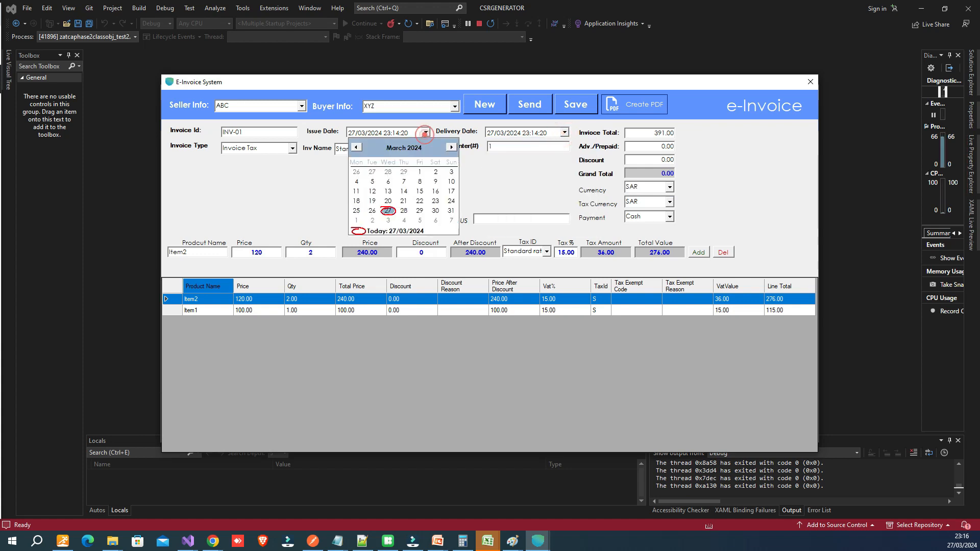
click(425, 132)
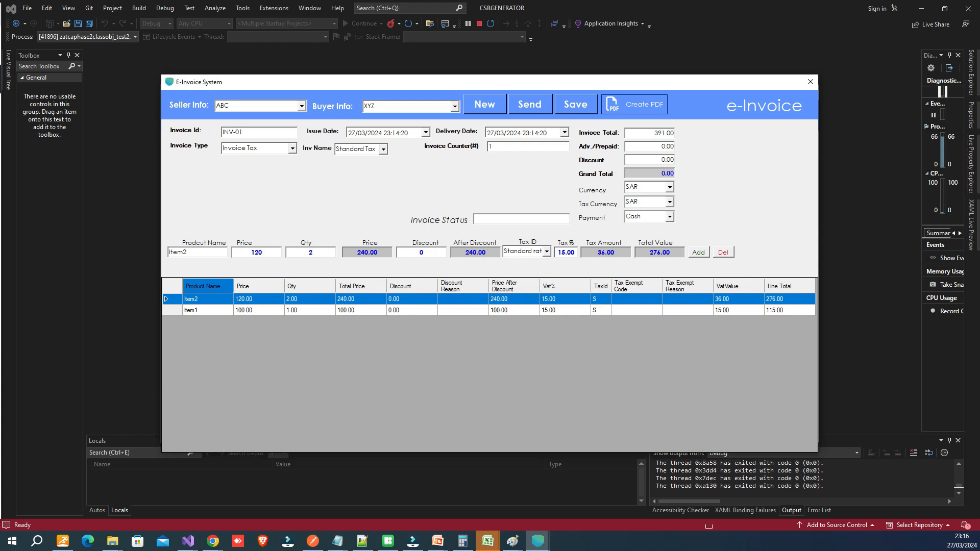
Save the invoice and return to the dashboard
click(576, 105)
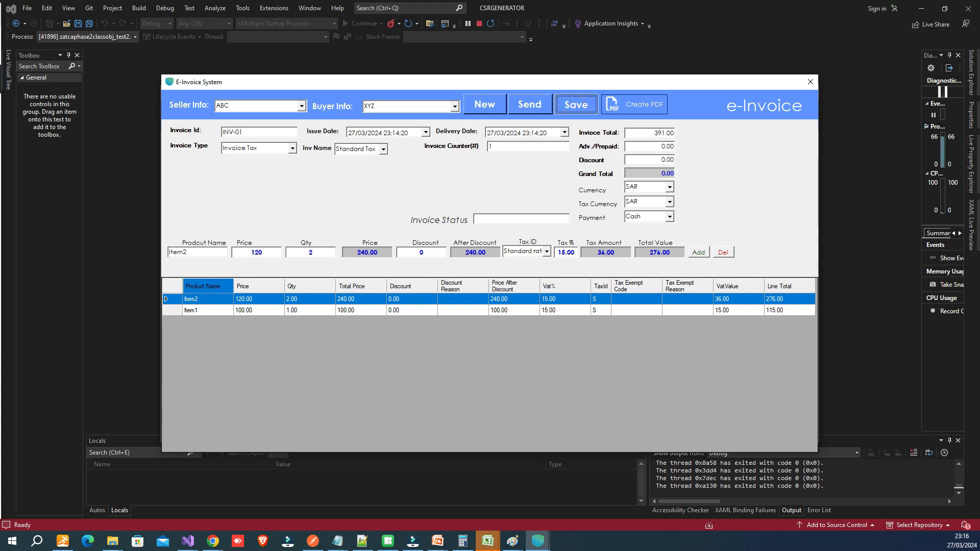
key(Escape)
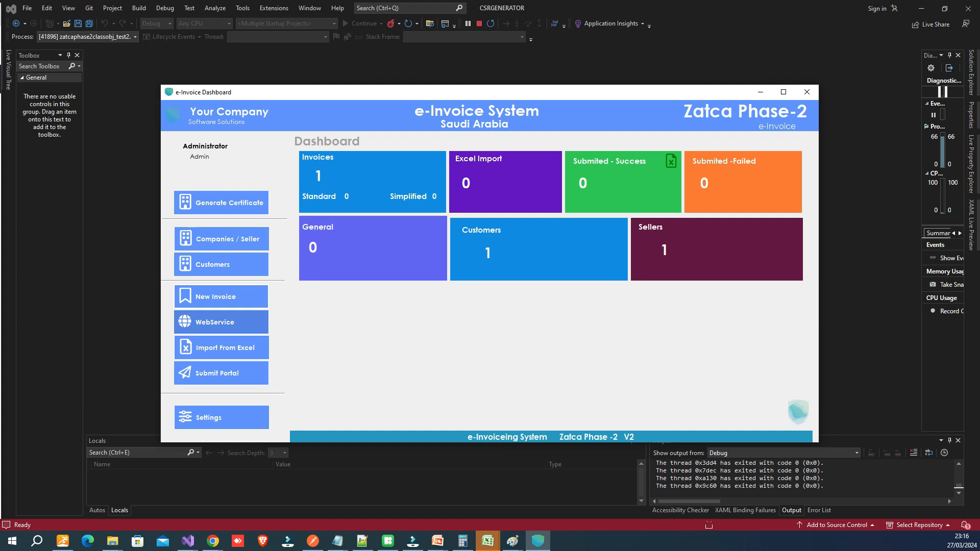
click(207, 321)
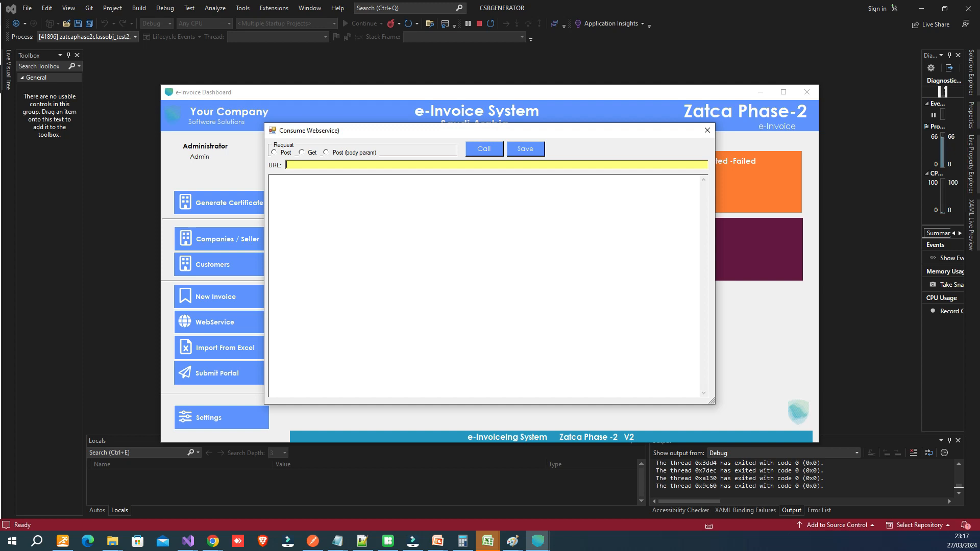
click(302, 152)
click(300, 164)
click(313, 541)
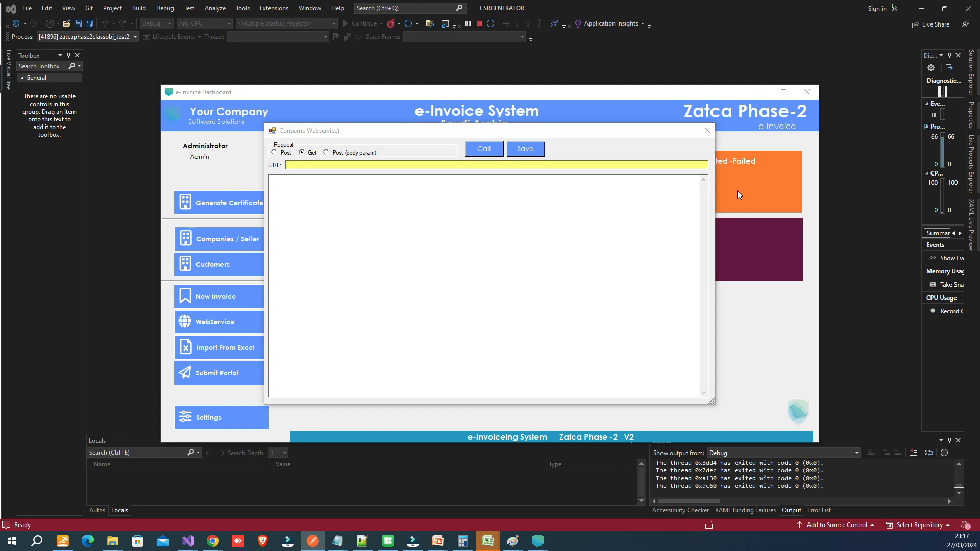
click(321, 164)
text(https://localhost:44336/api/ZatcaInvoice/GetSampleInvoice)
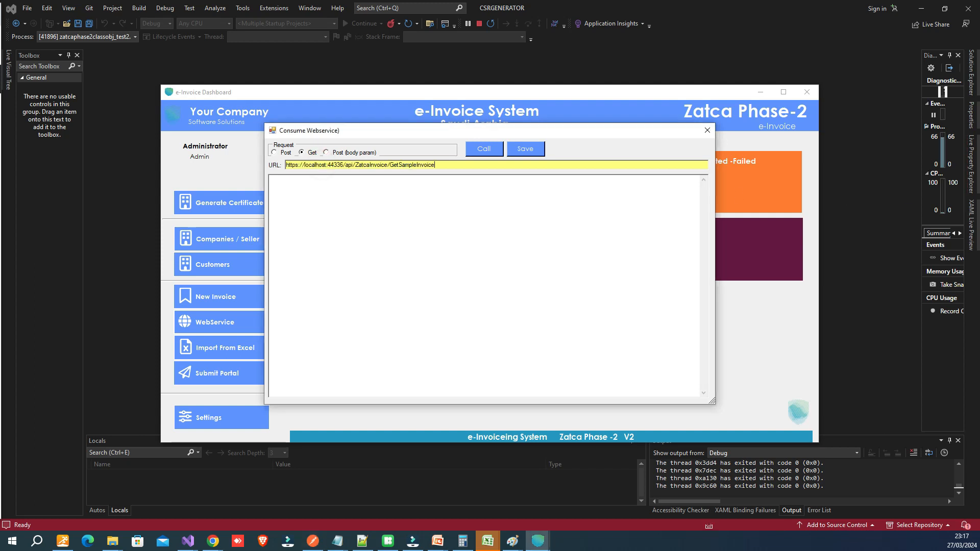
Call the sample invoice web service, save its response and close the web service window
click(400, 244)
click(485, 149)
drag(627, 240, 270, 179)
click(384, 283)
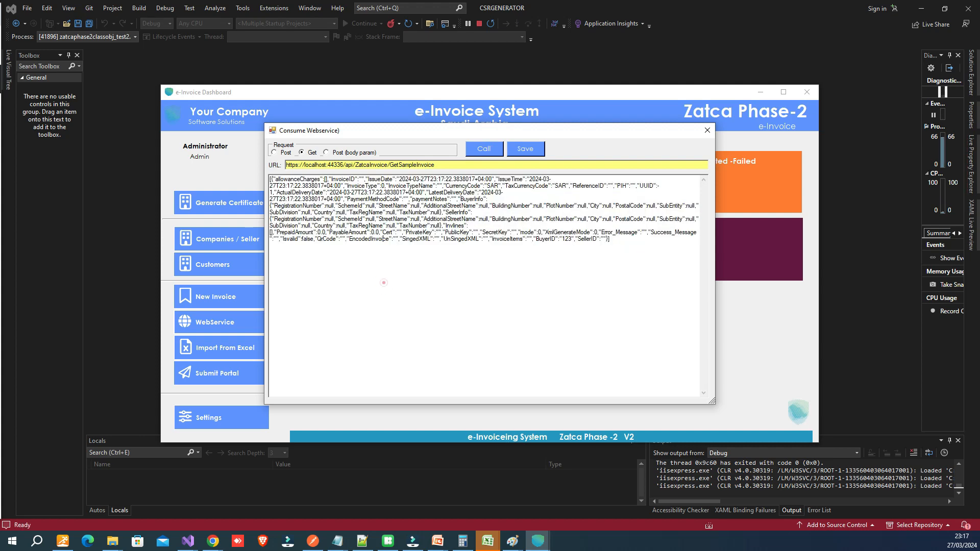
click(526, 149)
click(707, 131)
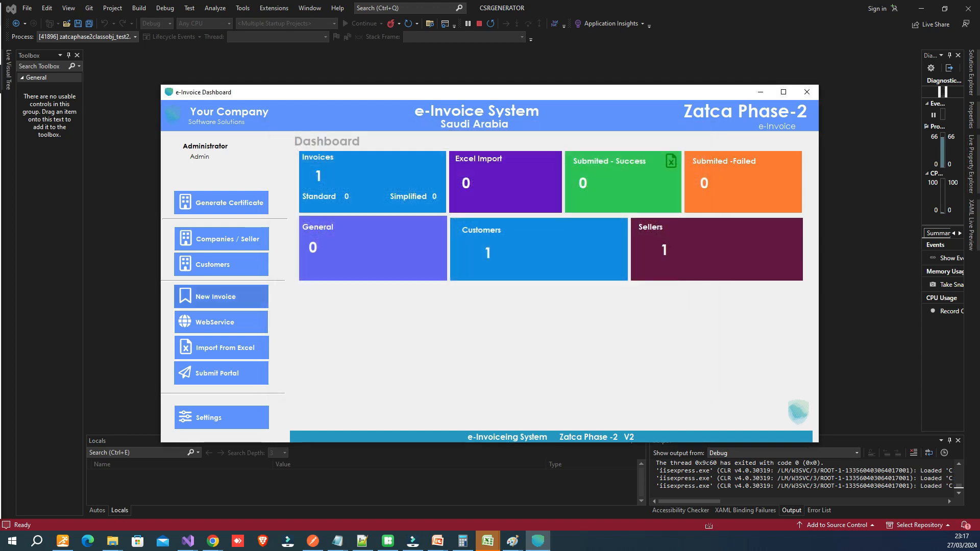
Load SampleInvoice.xlsx from the desktop into the Excel import and read its Header sheet
click(211, 349)
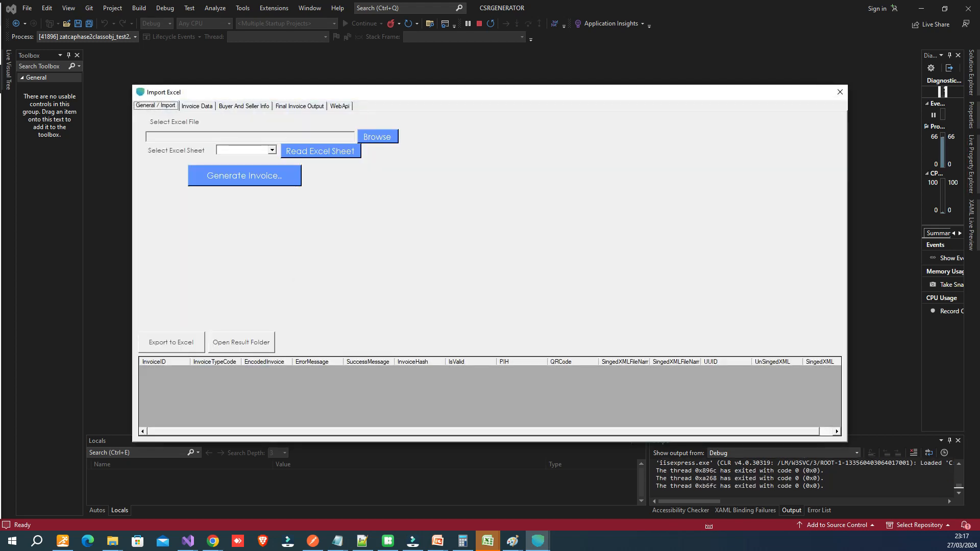
click(377, 137)
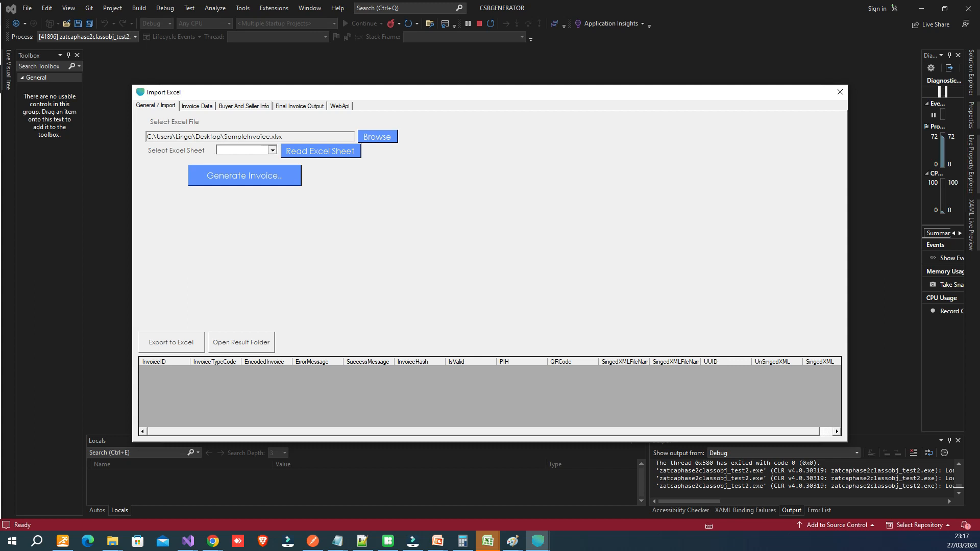
click(272, 150)
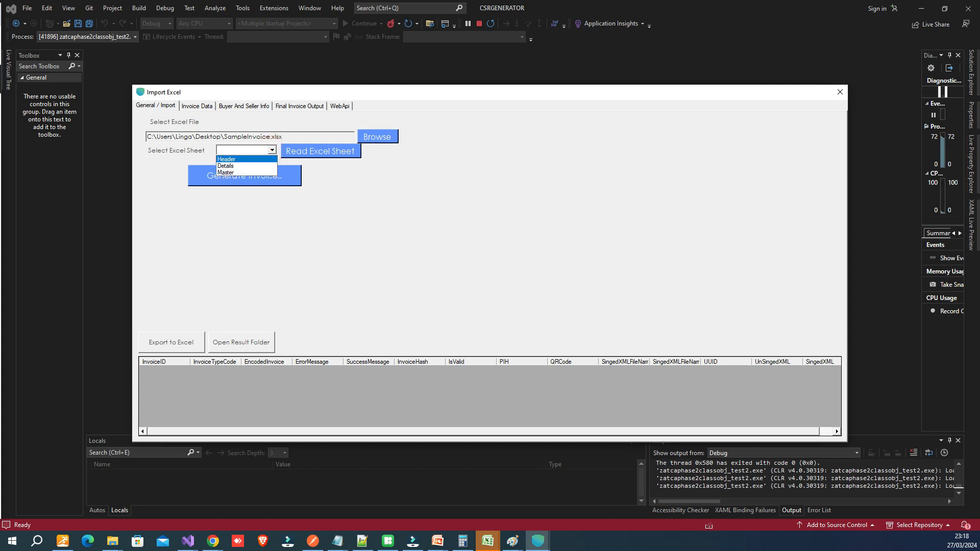
key(alt+Tab)
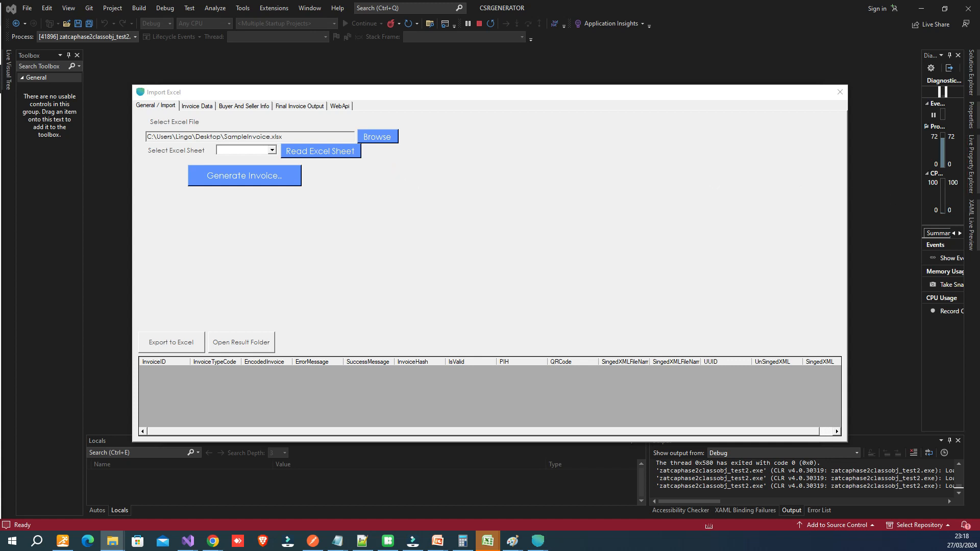
click(271, 149)
click(241, 159)
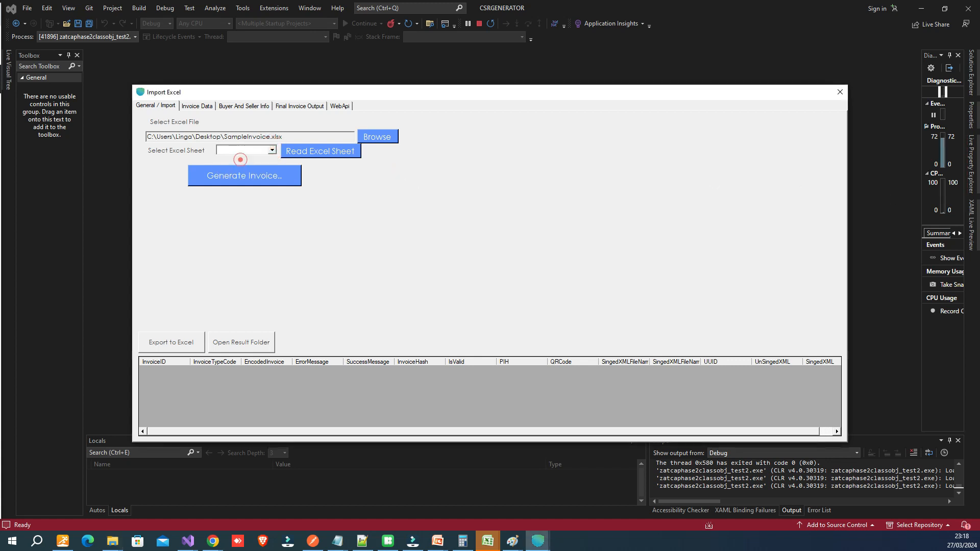
click(317, 152)
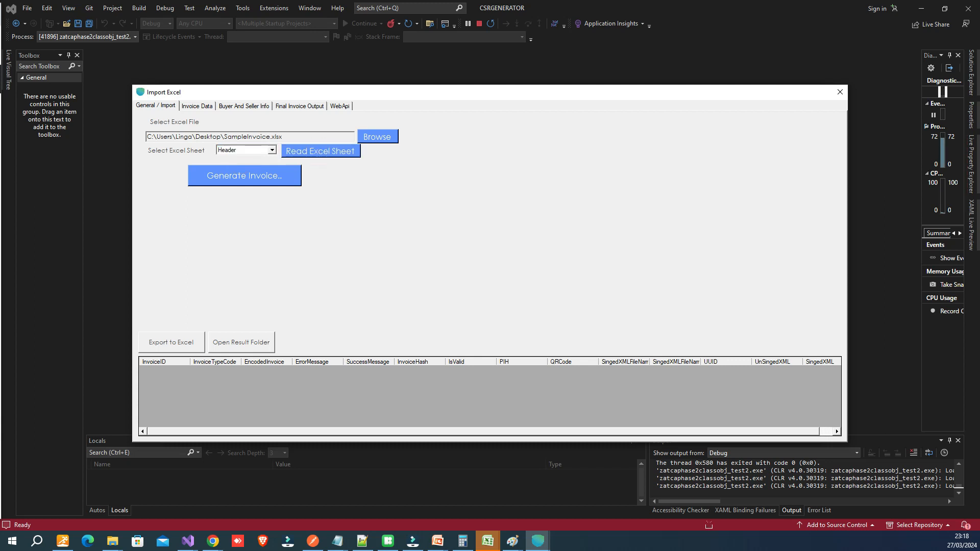
Read the Details sheet of SampleInvoice.xlsx and check the imported invoice headers and item rows
click(273, 149)
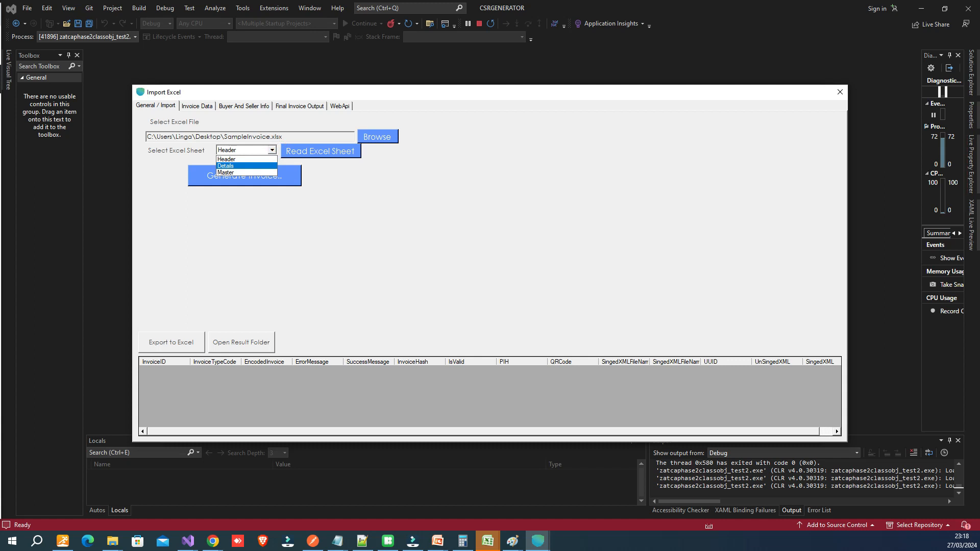
click(225, 166)
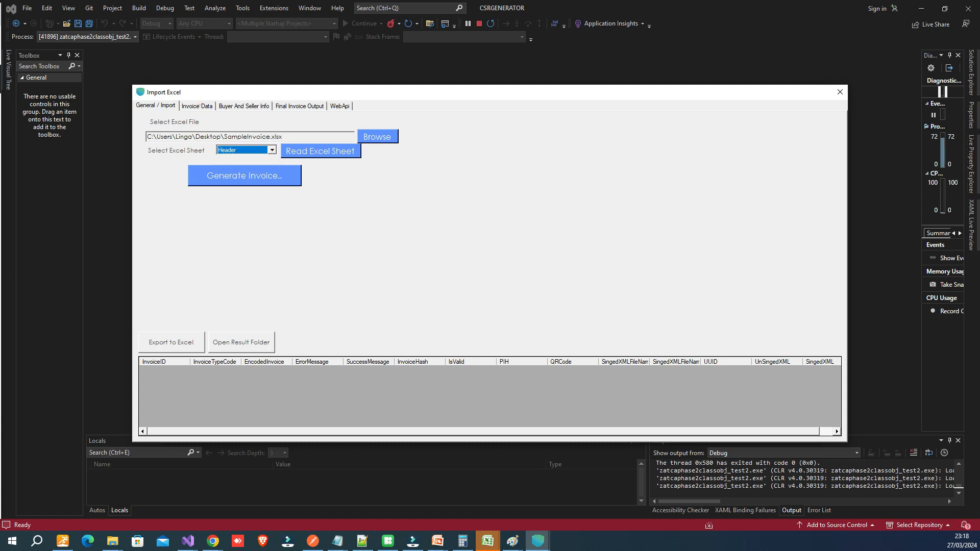
click(198, 106)
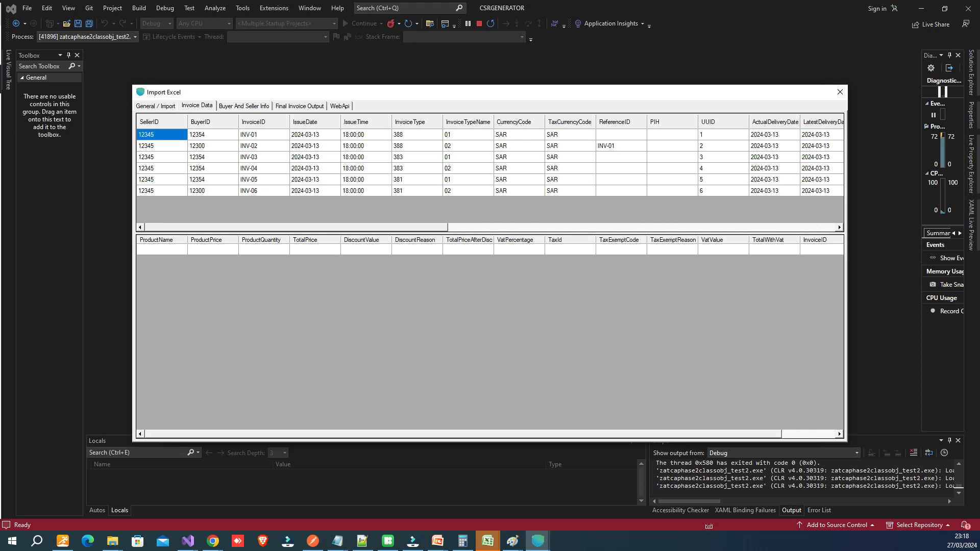
click(156, 106)
click(272, 149)
click(226, 166)
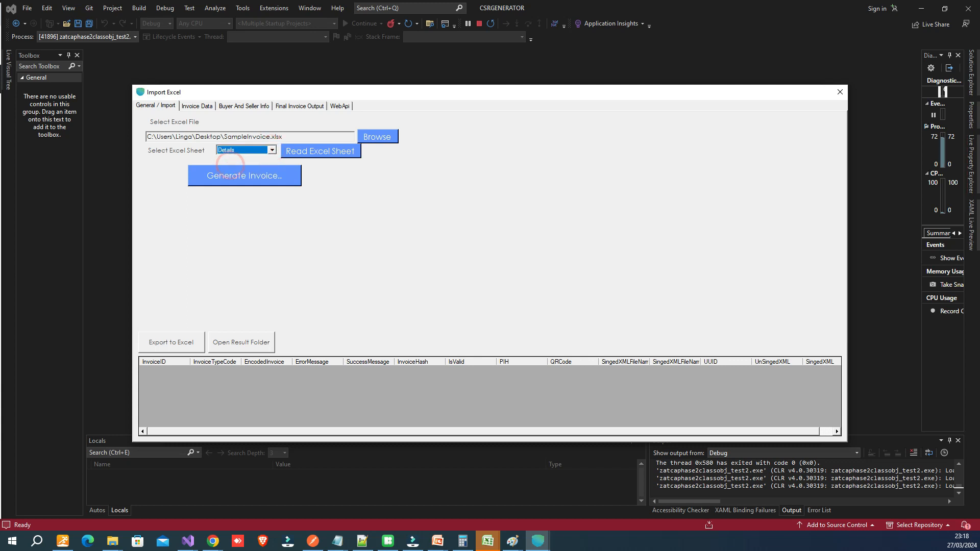
click(305, 152)
click(197, 106)
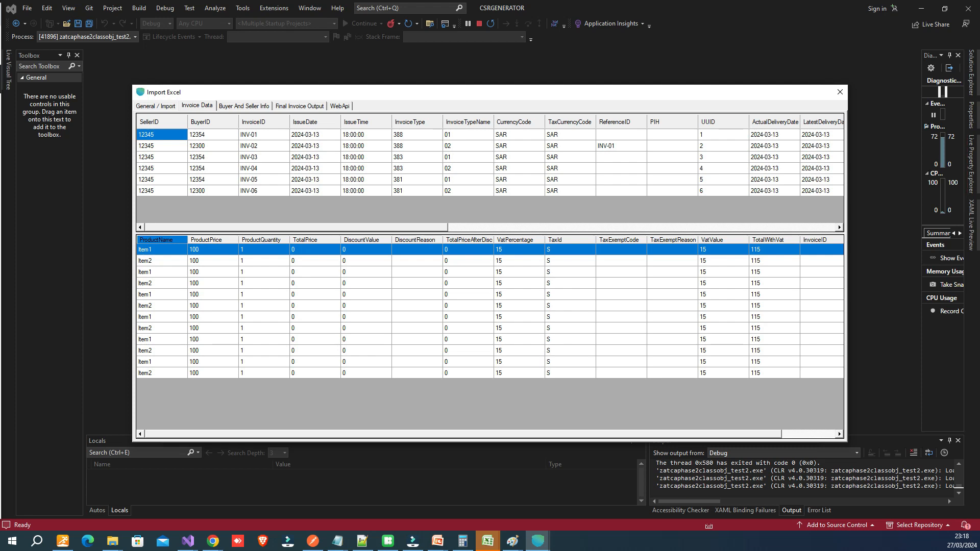
Read the Master sheet of the workbook and check the imported buyer and seller information
click(156, 106)
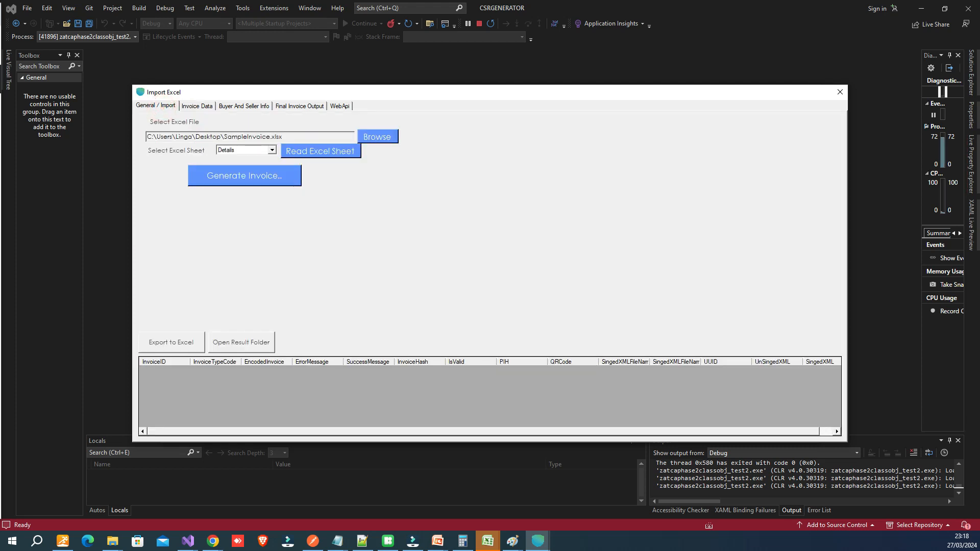
click(272, 150)
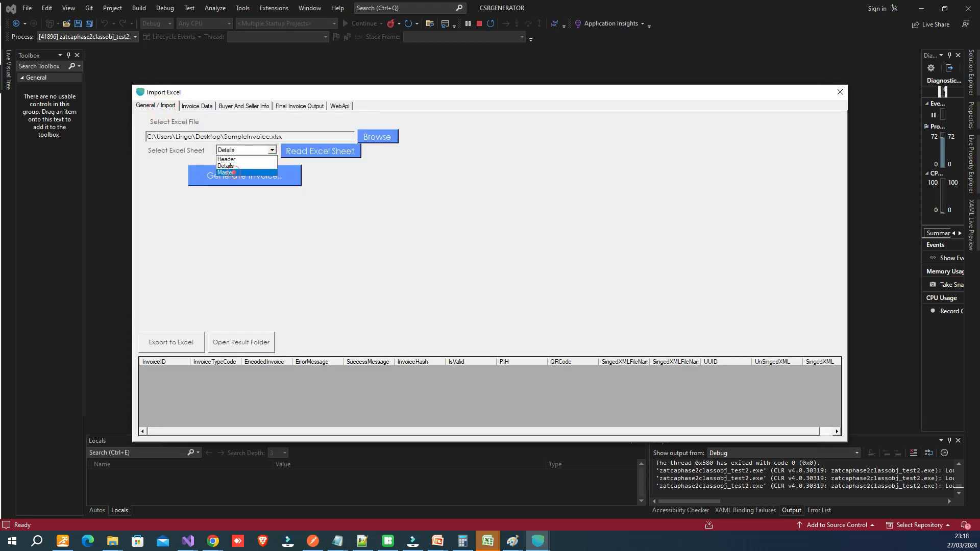
click(234, 173)
click(310, 150)
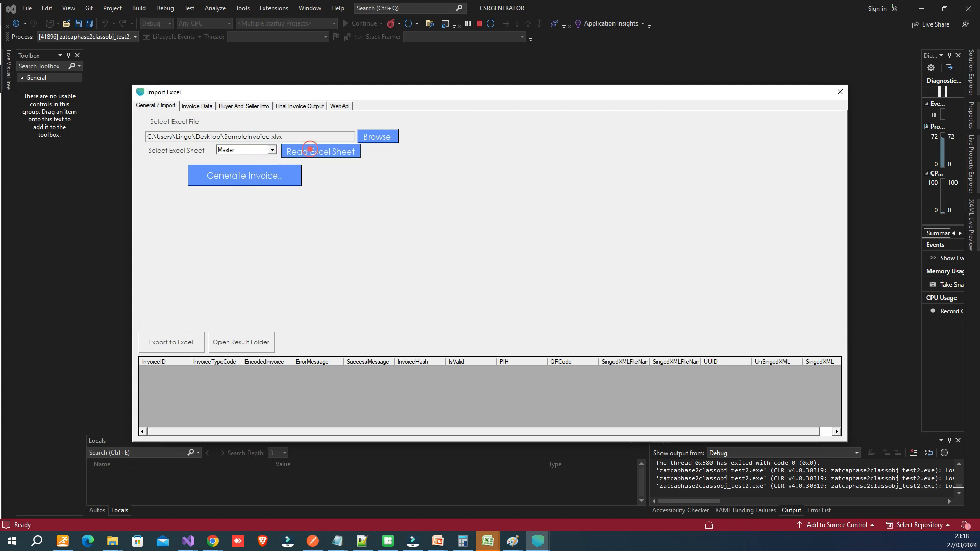
click(233, 105)
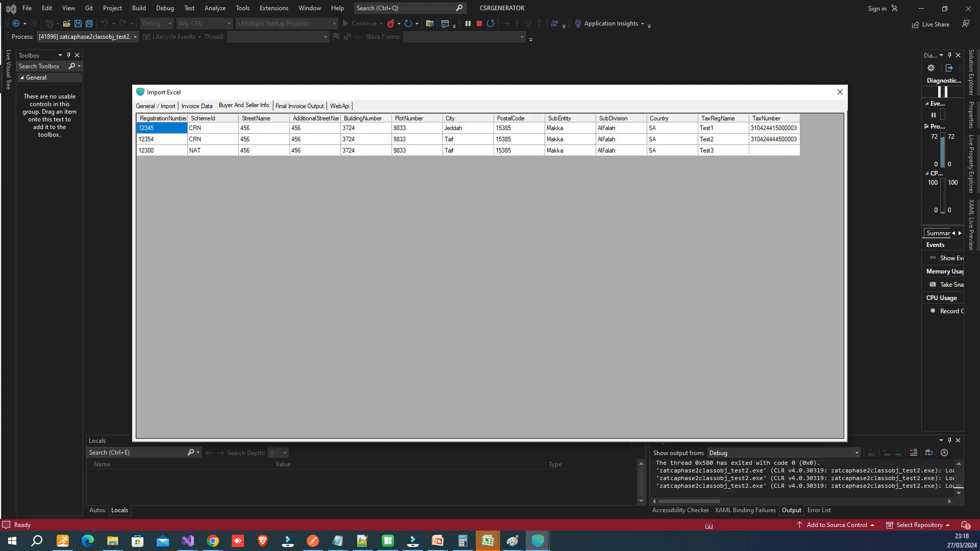
Generate the invoices from the imported sheets and open the invoice list for portal submission
click(155, 106)
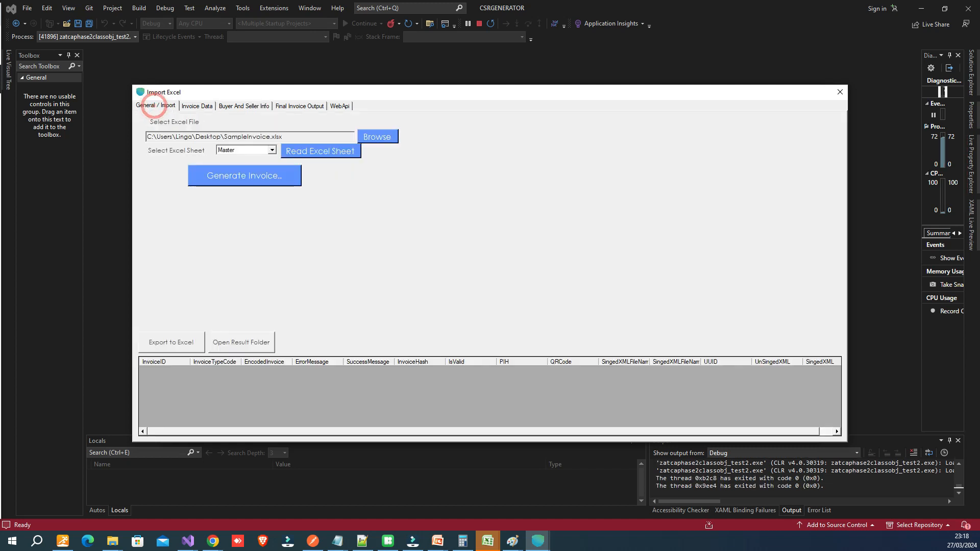
click(250, 177)
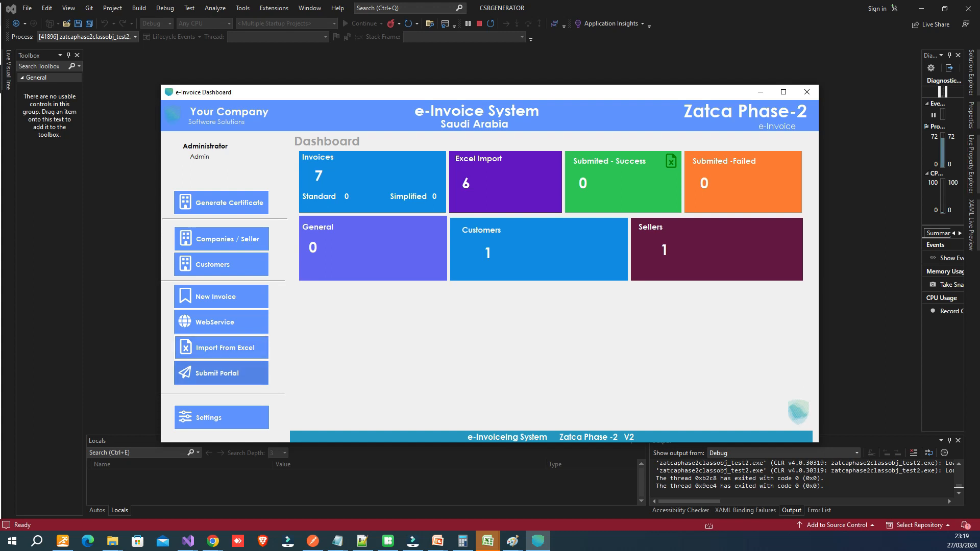
click(225, 375)
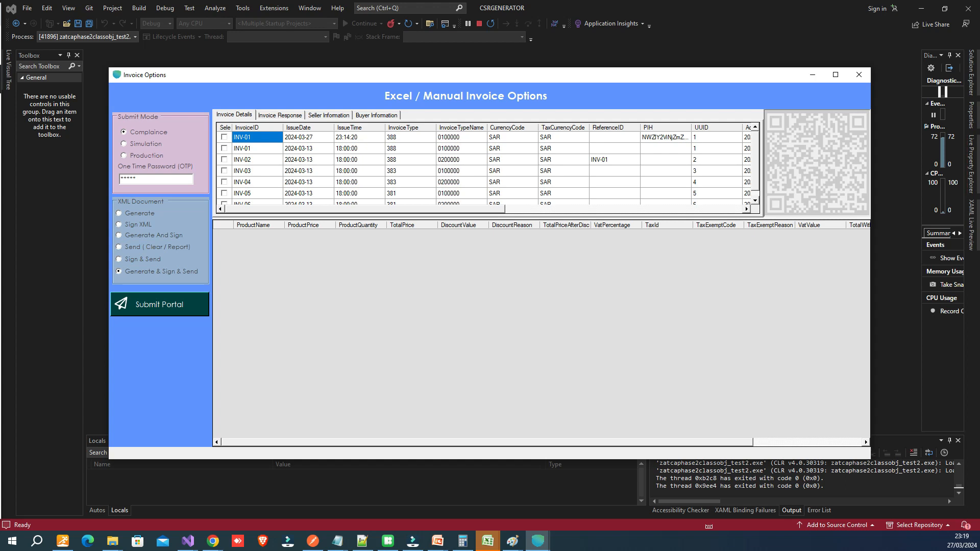
click(274, 115)
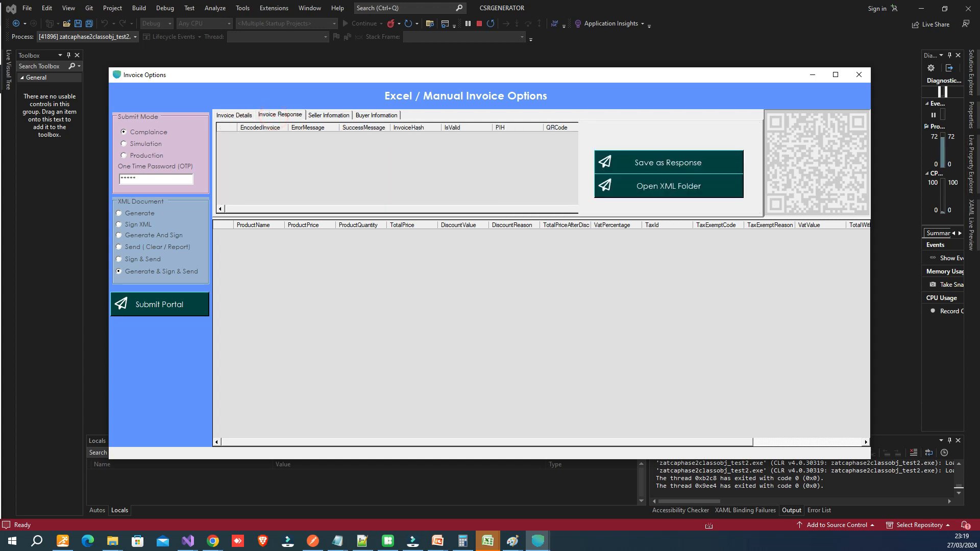
click(233, 115)
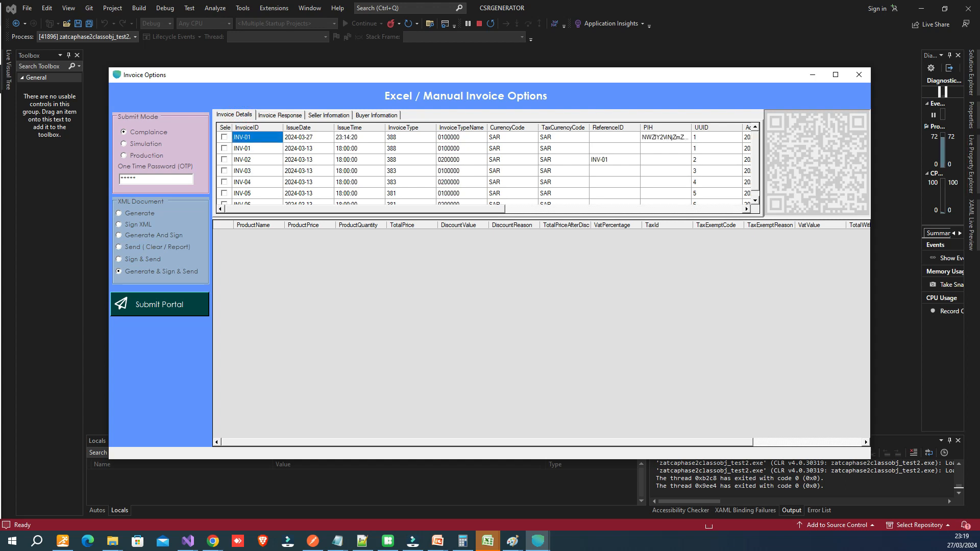
Select invoice INV-01 dated 2024-03-27 for submission in Complaince mode with the Generate & Sign & Send option
click(224, 137)
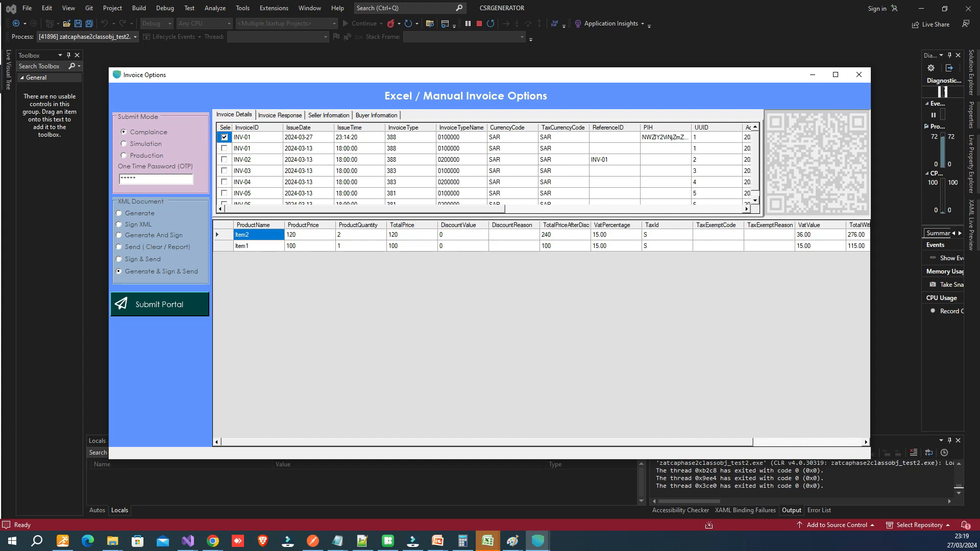
click(124, 155)
click(125, 132)
click(121, 213)
click(120, 225)
click(121, 236)
click(122, 247)
click(123, 259)
click(128, 273)
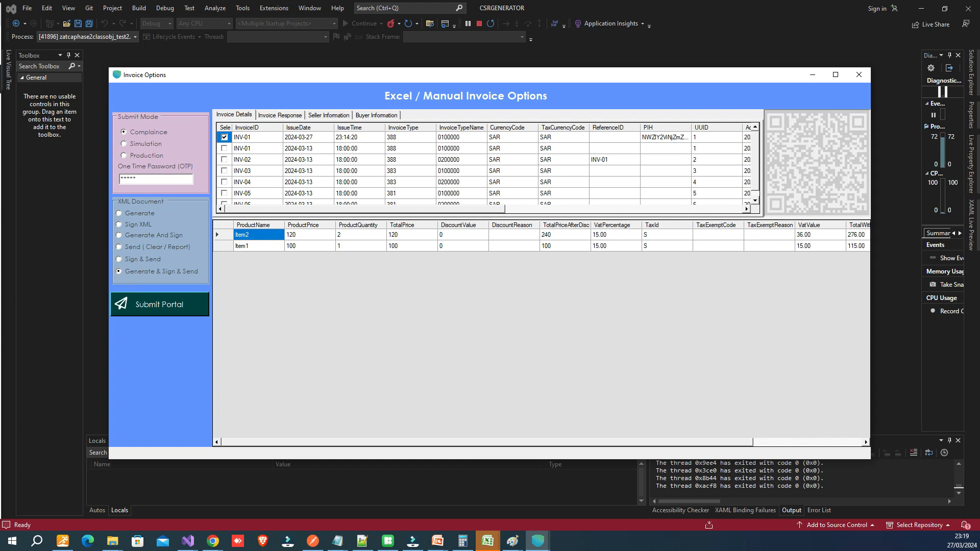
Submit the selected invoice to the portal, check its response and return to the invoice details
click(173, 305)
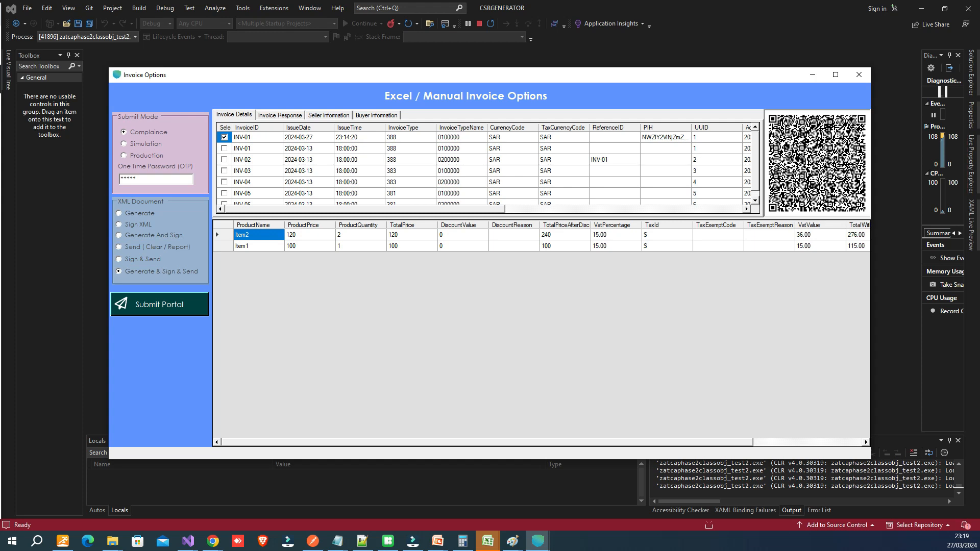
click(280, 115)
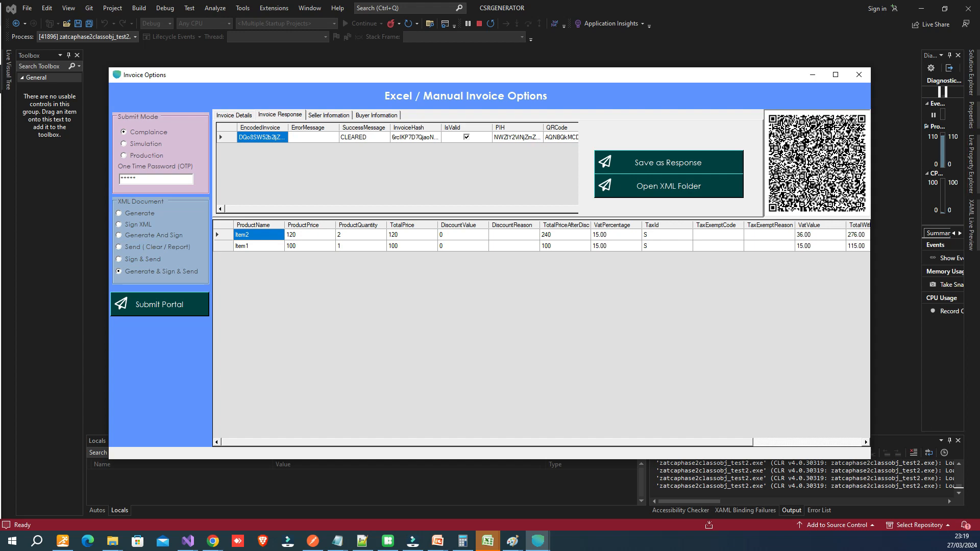
click(234, 115)
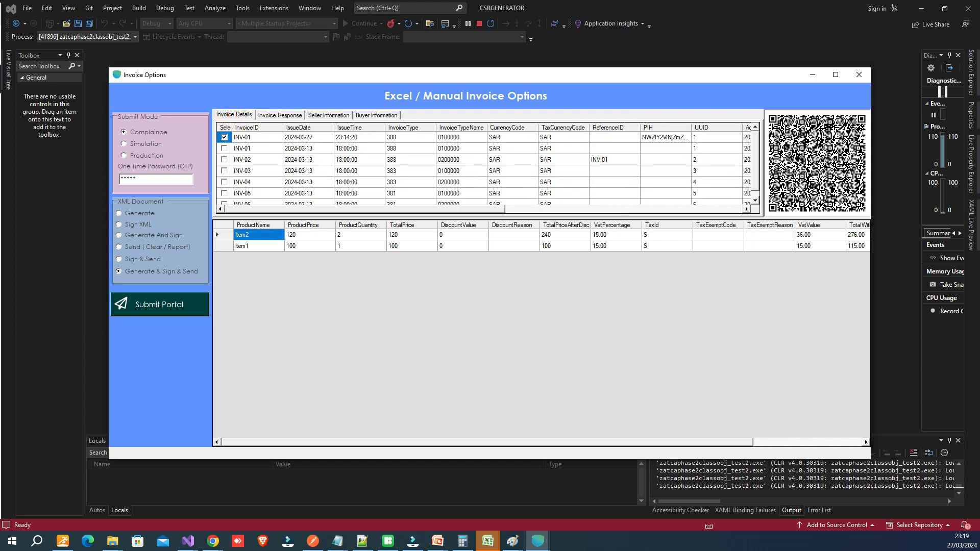
Change the invoice selection so that only INV-04 is ticked, clearing both INV-01 rows, INV-02 and INV-03
click(224, 148)
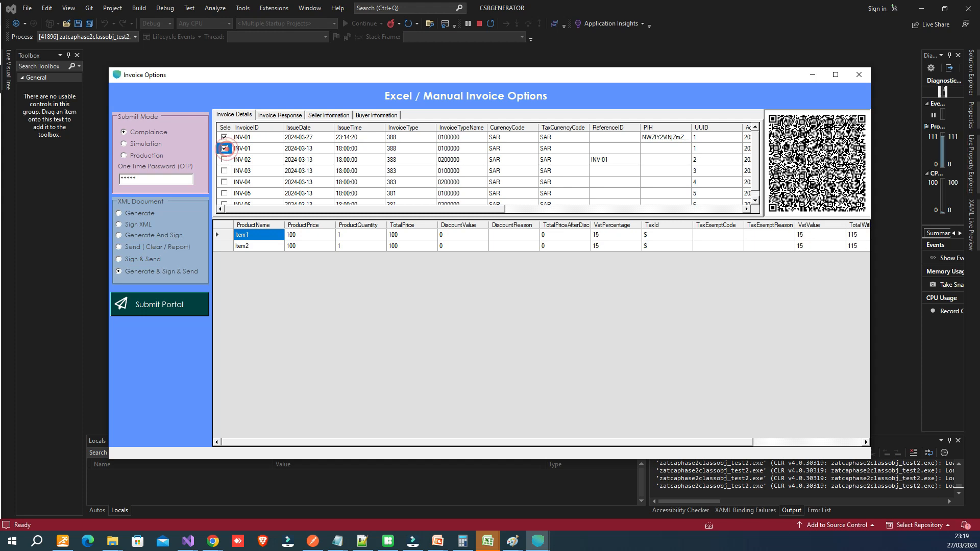
click(225, 159)
click(224, 137)
click(225, 171)
click(224, 182)
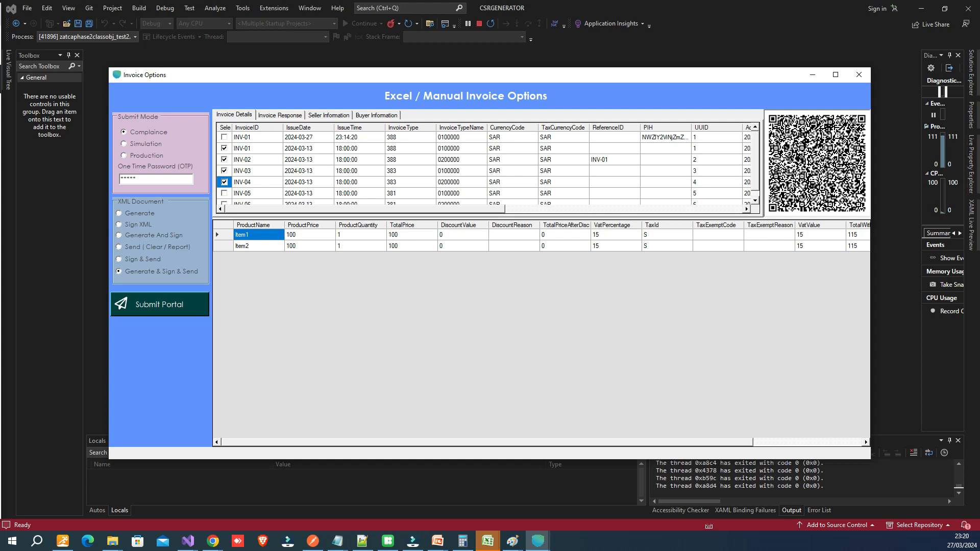
click(224, 170)
click(224, 159)
click(225, 148)
Review the invoice response and seller information, and stop debugging the application
click(280, 115)
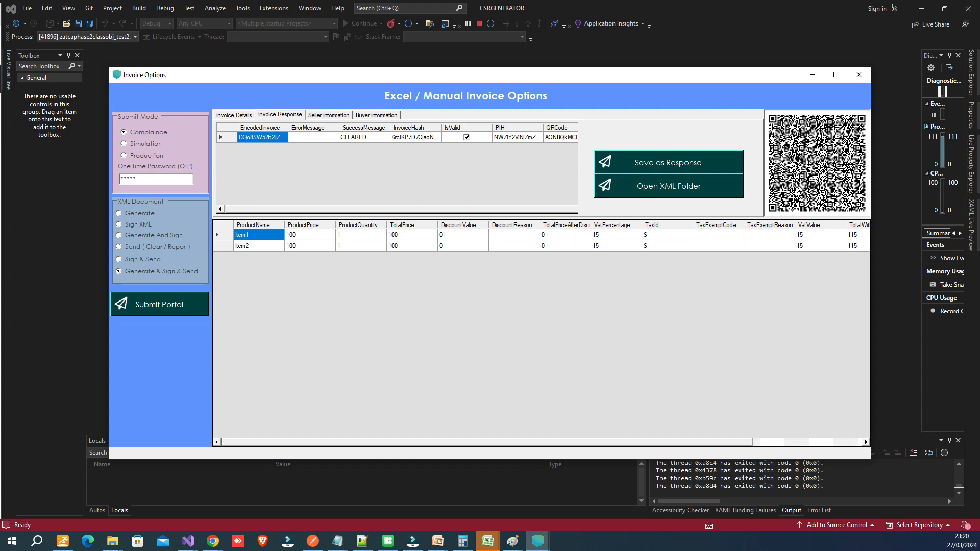
click(332, 115)
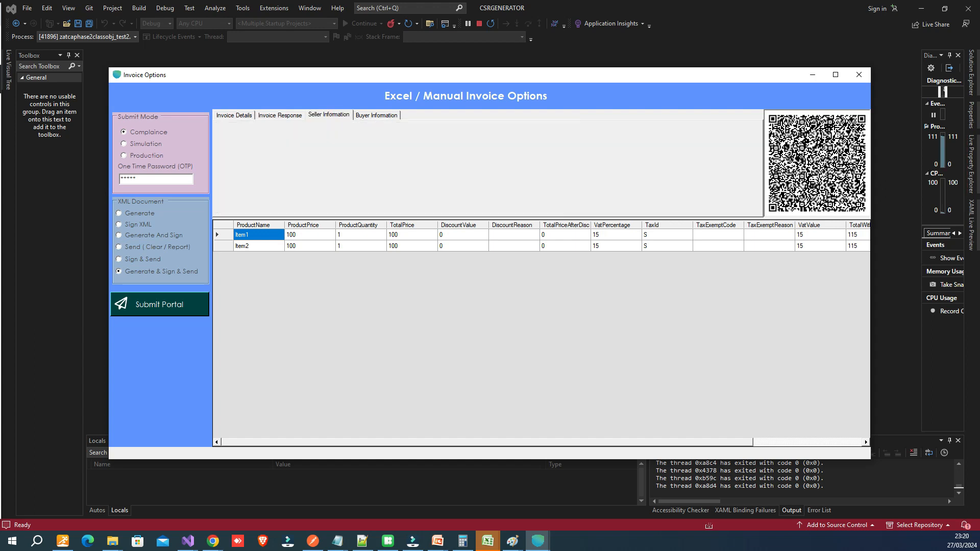
click(235, 115)
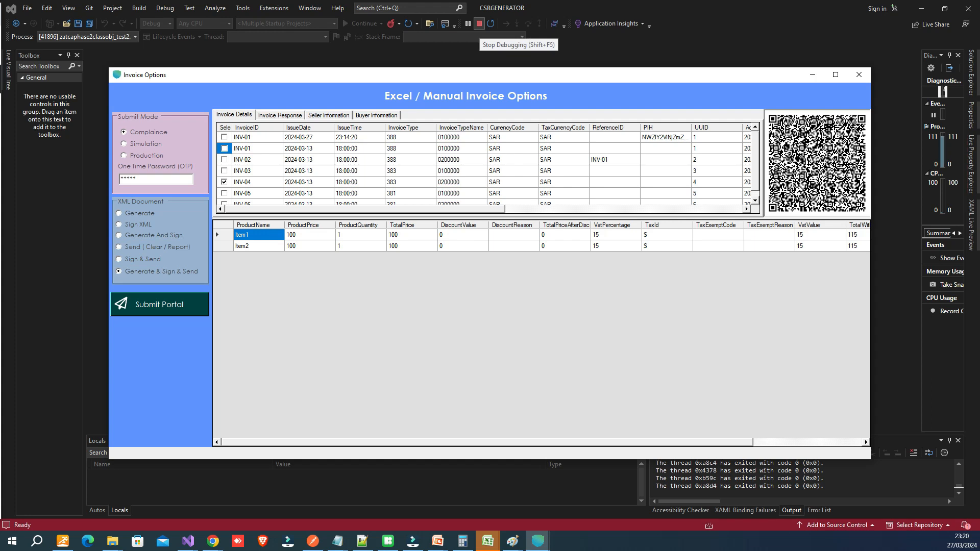
click(479, 23)
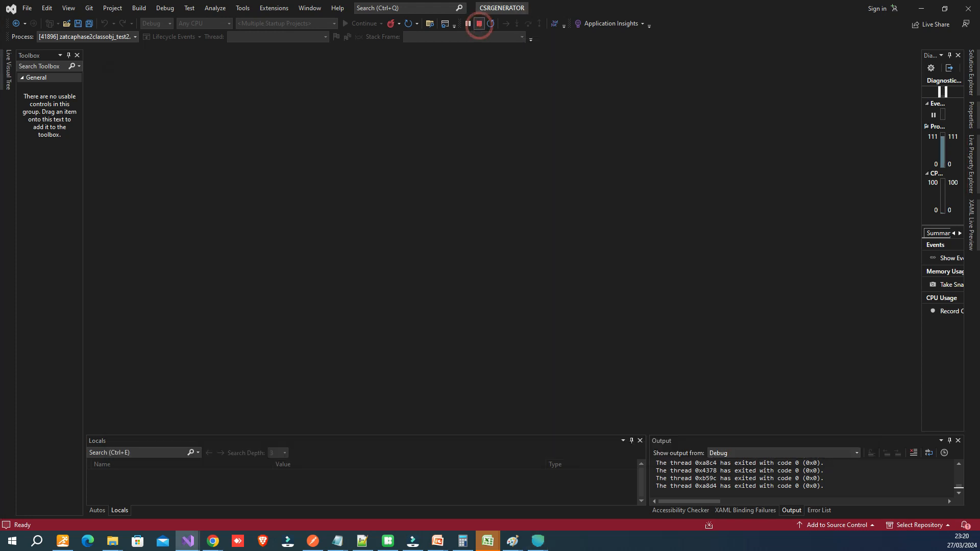